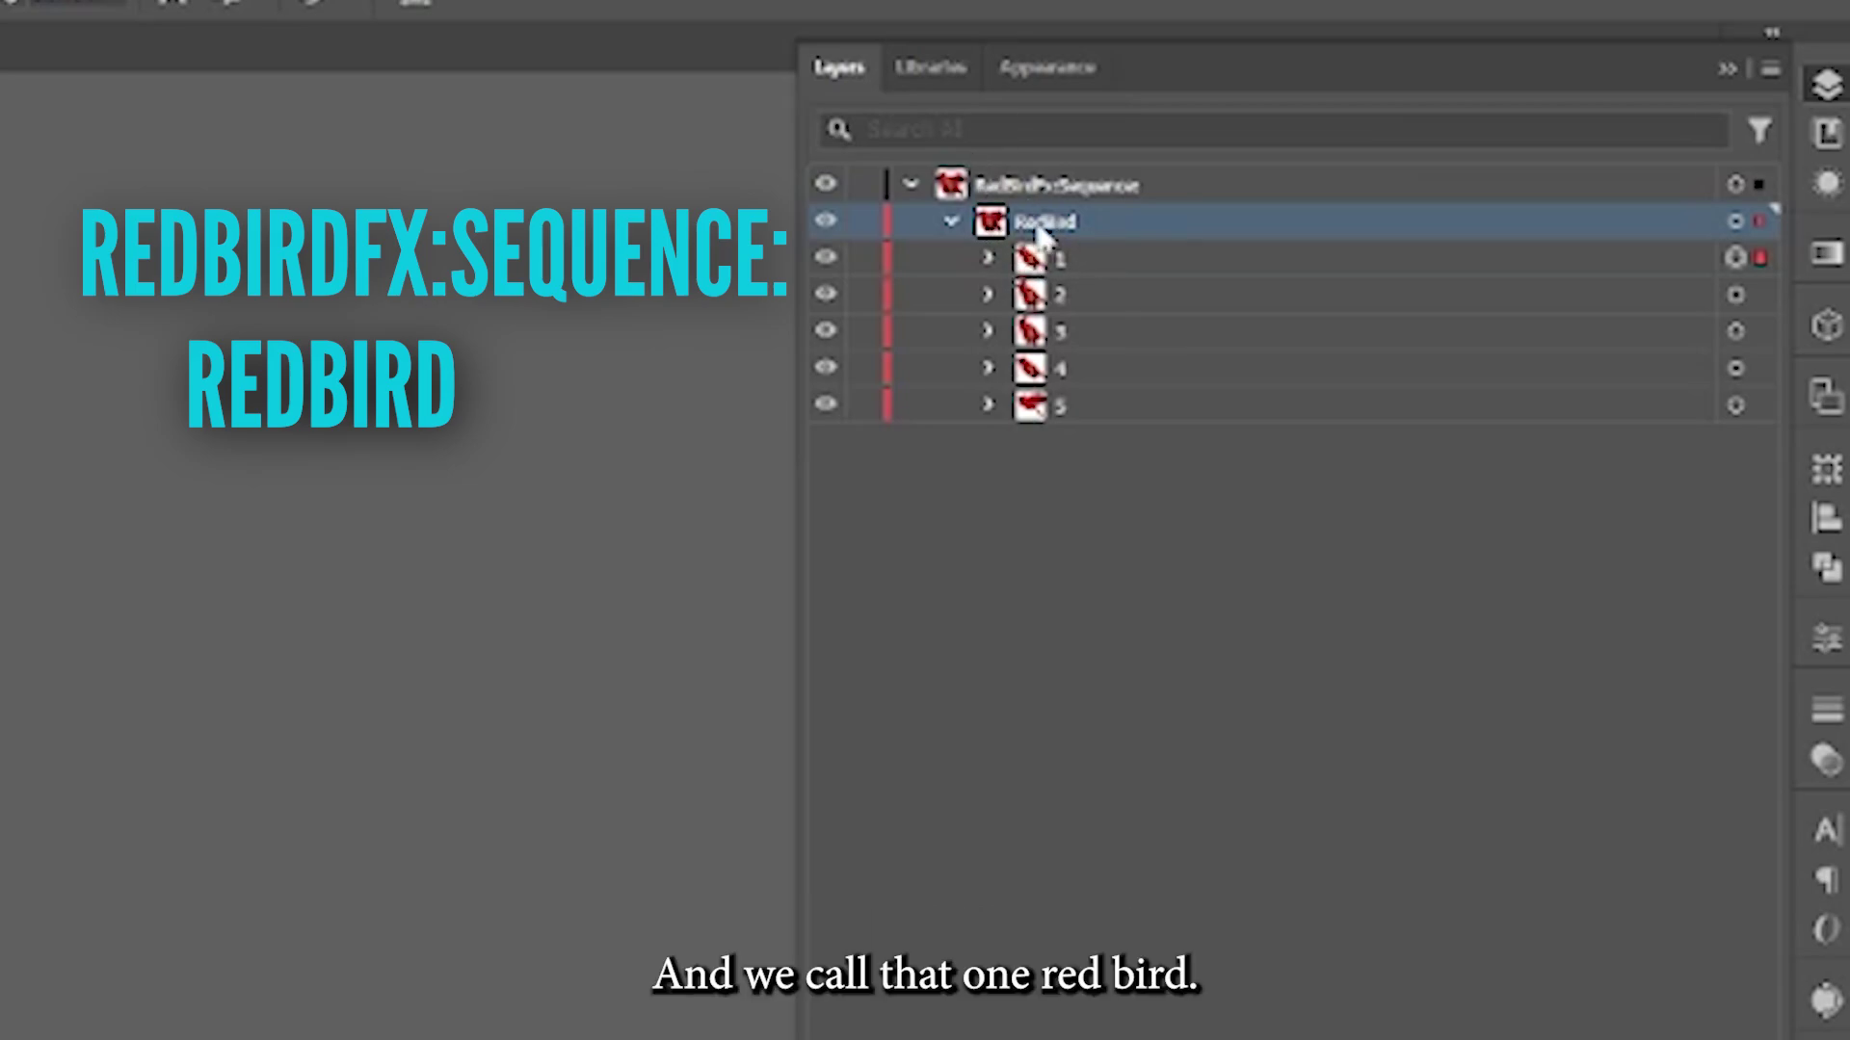
Examine the sequence's layer structure by selecting sublayers 1 to 5 inside the RedBird group in turn
click(1103, 257)
click(1118, 292)
click(1114, 333)
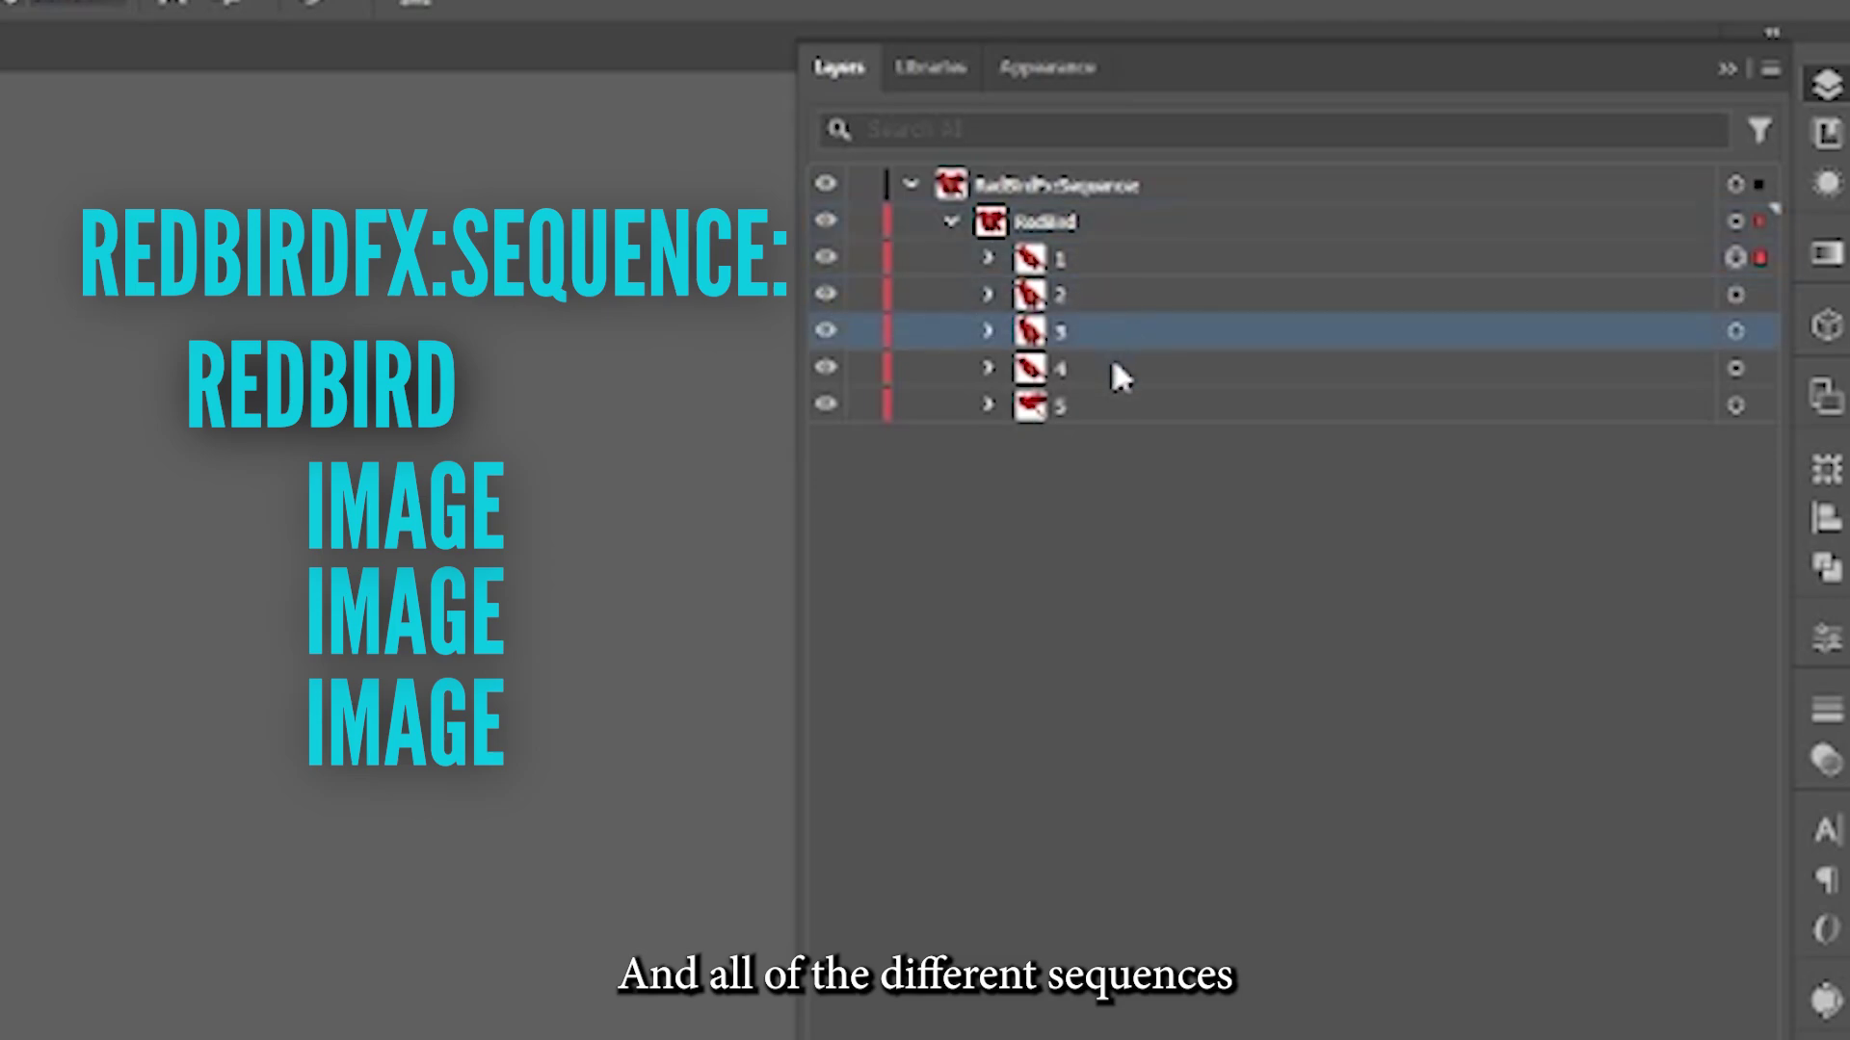
click(1111, 366)
click(1104, 405)
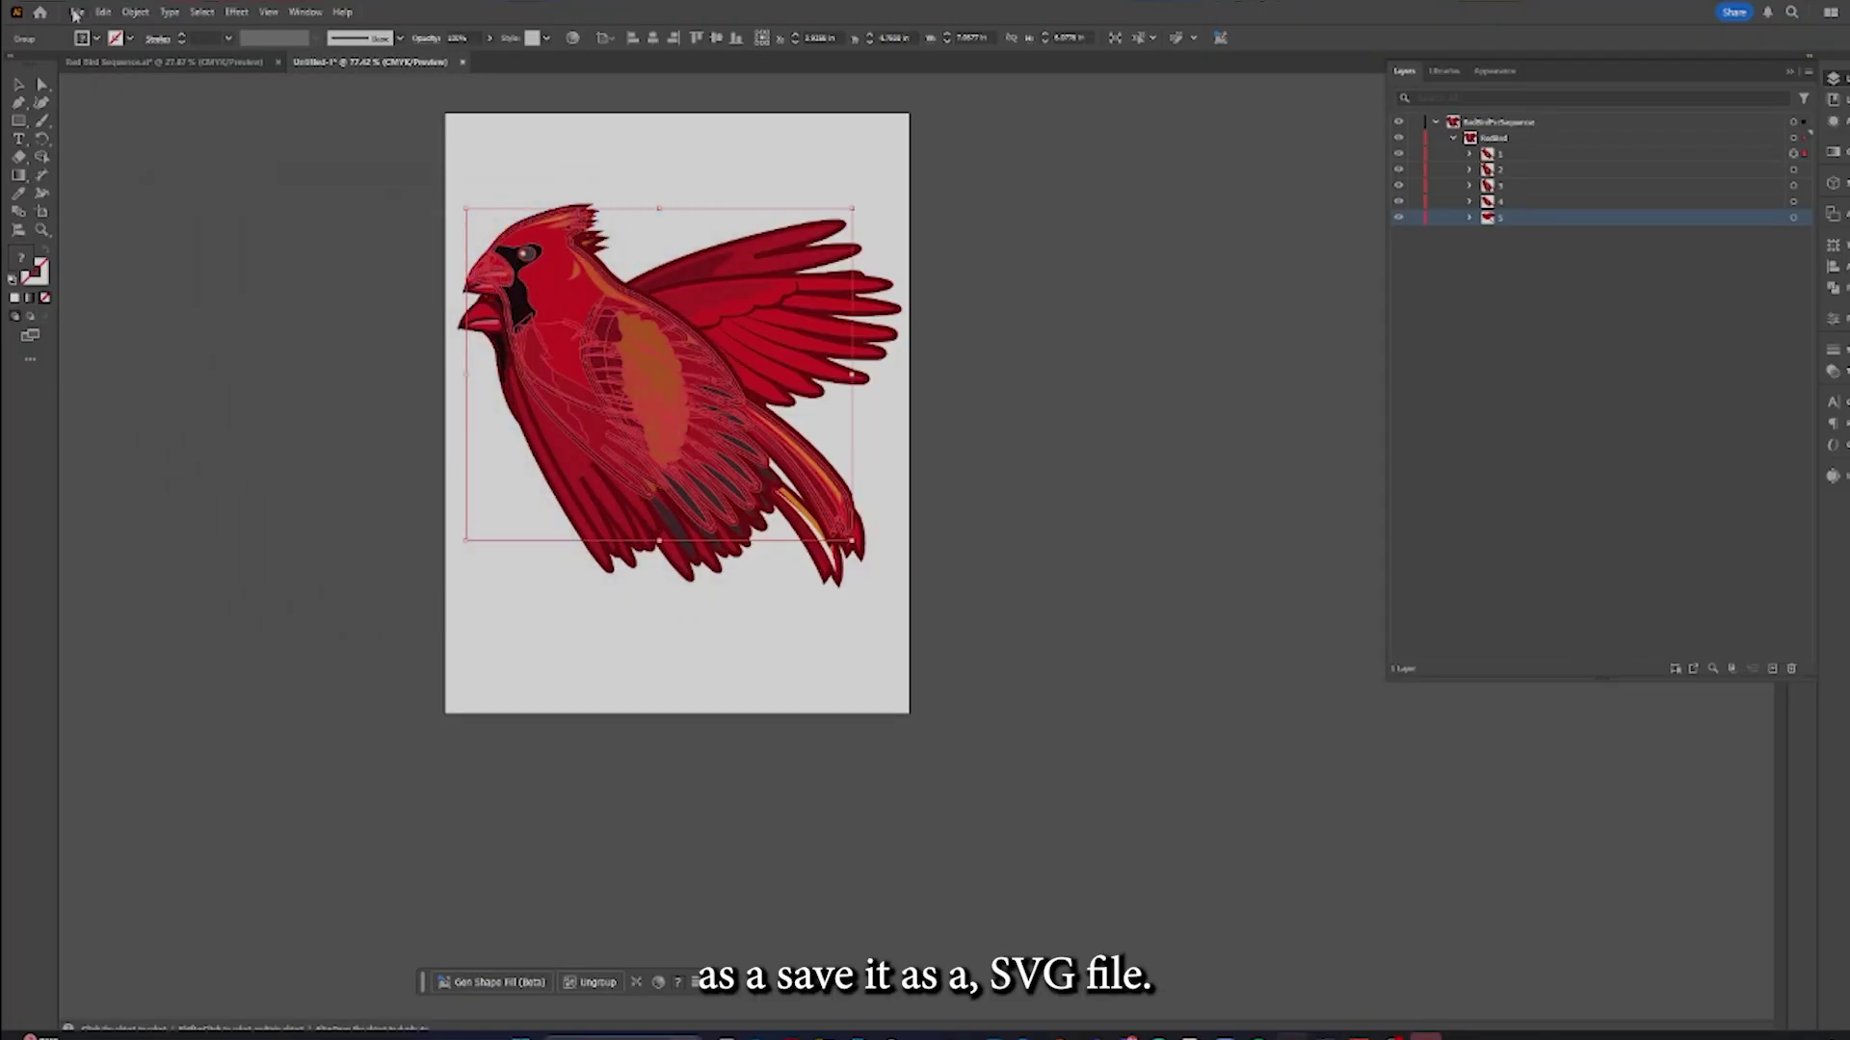
Export the layered bird artwork as an SVG file named Practice 123 in Downloads, keeping the offered SVG options
click(76, 12)
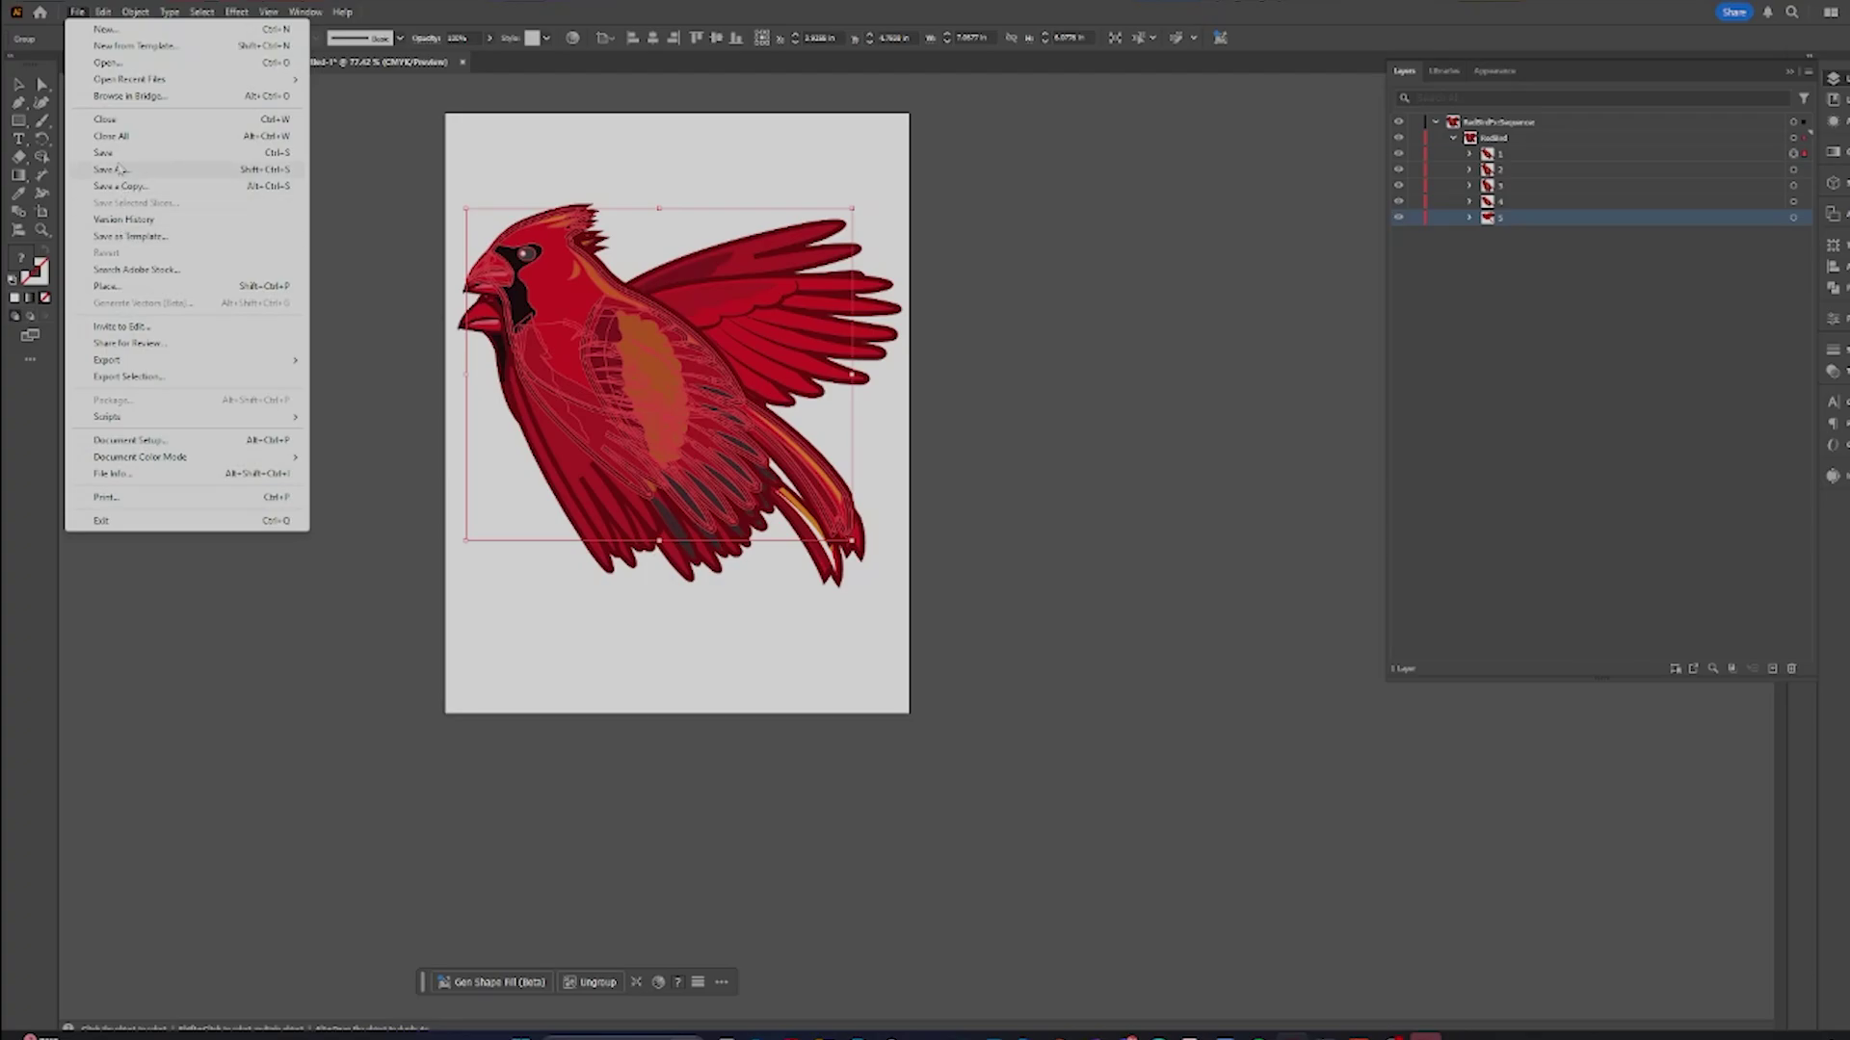
mouse_move(231, 364)
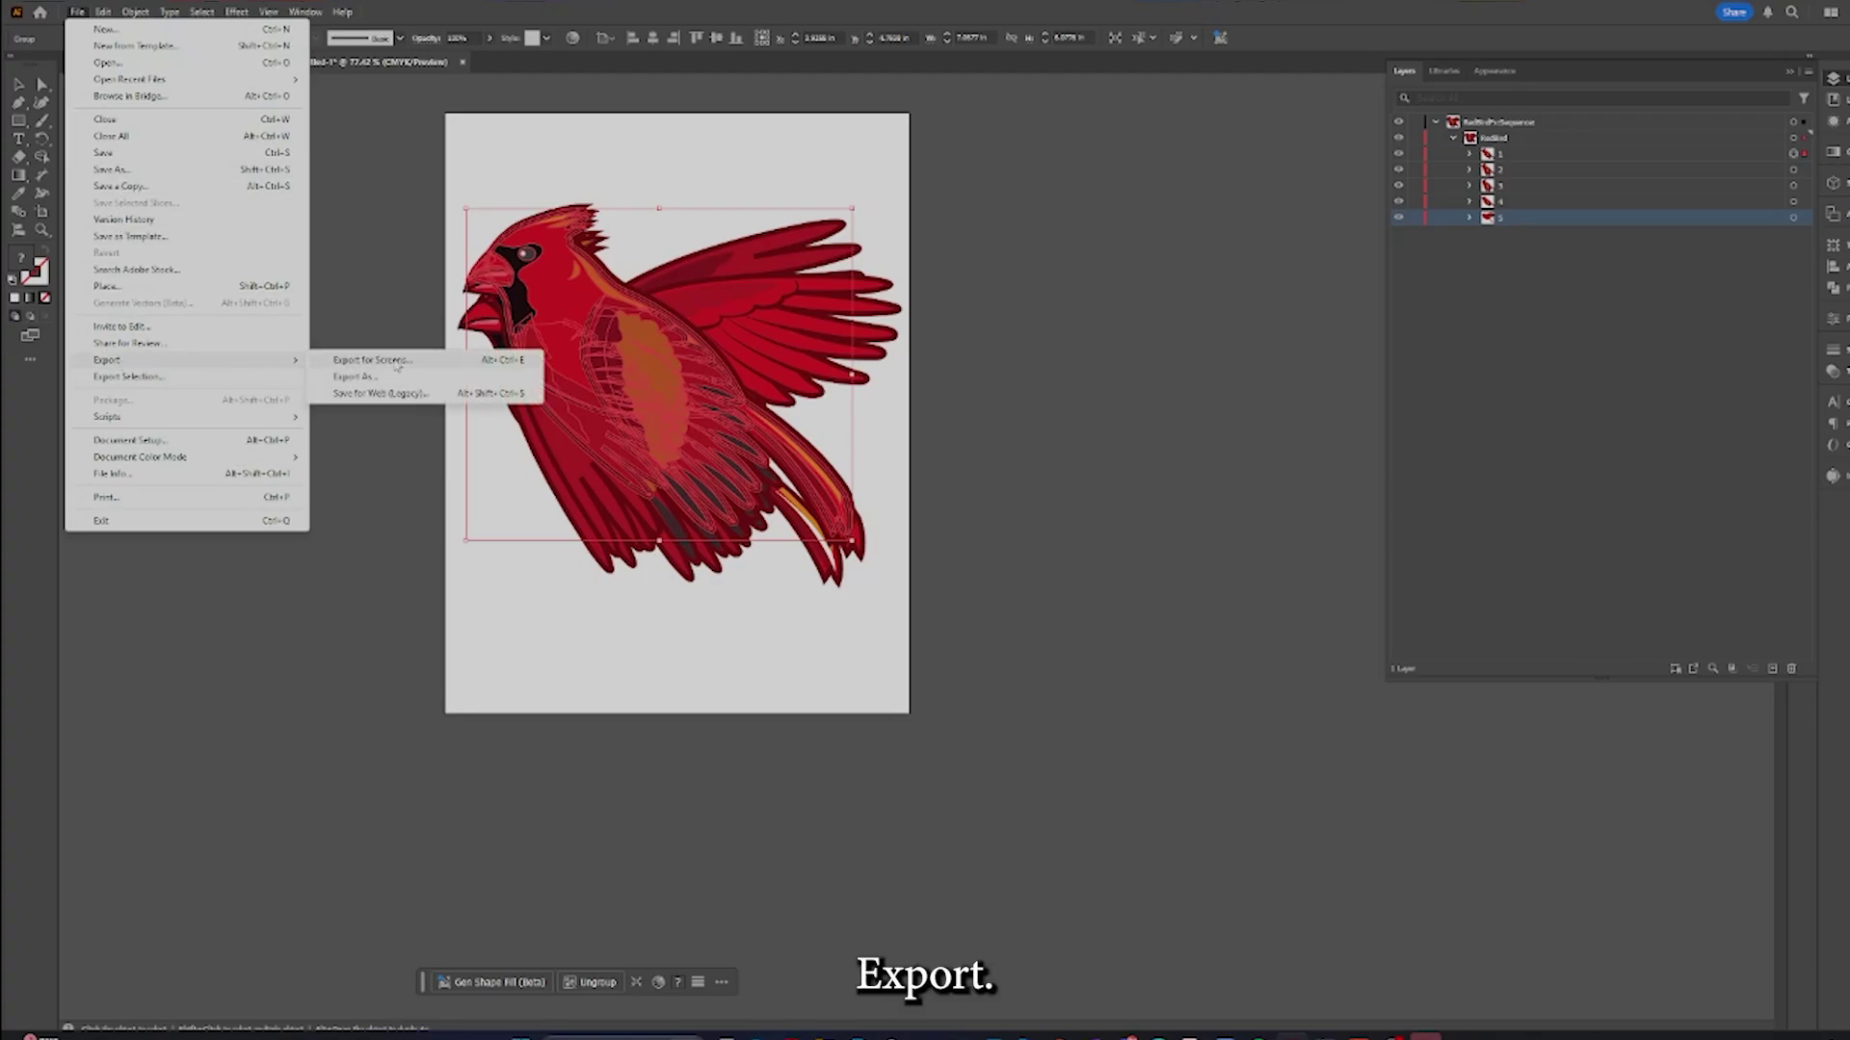
click(360, 378)
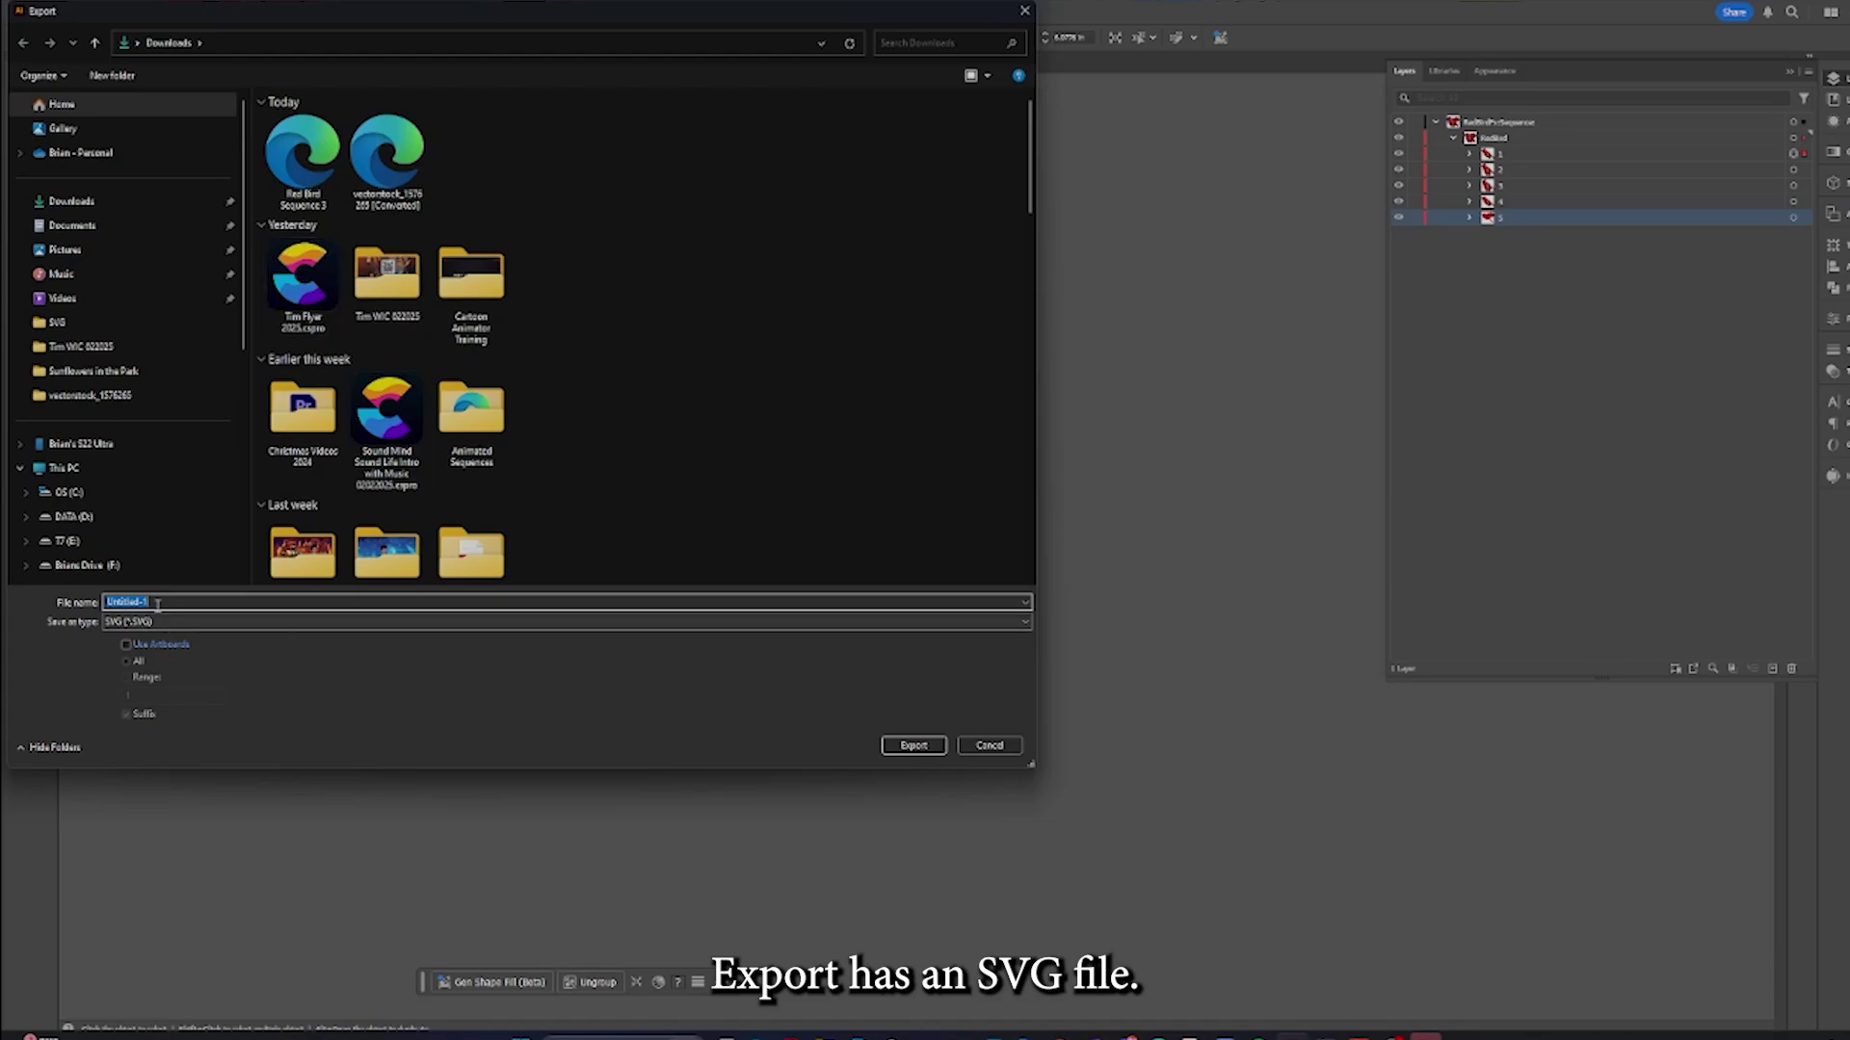
text(Pract)
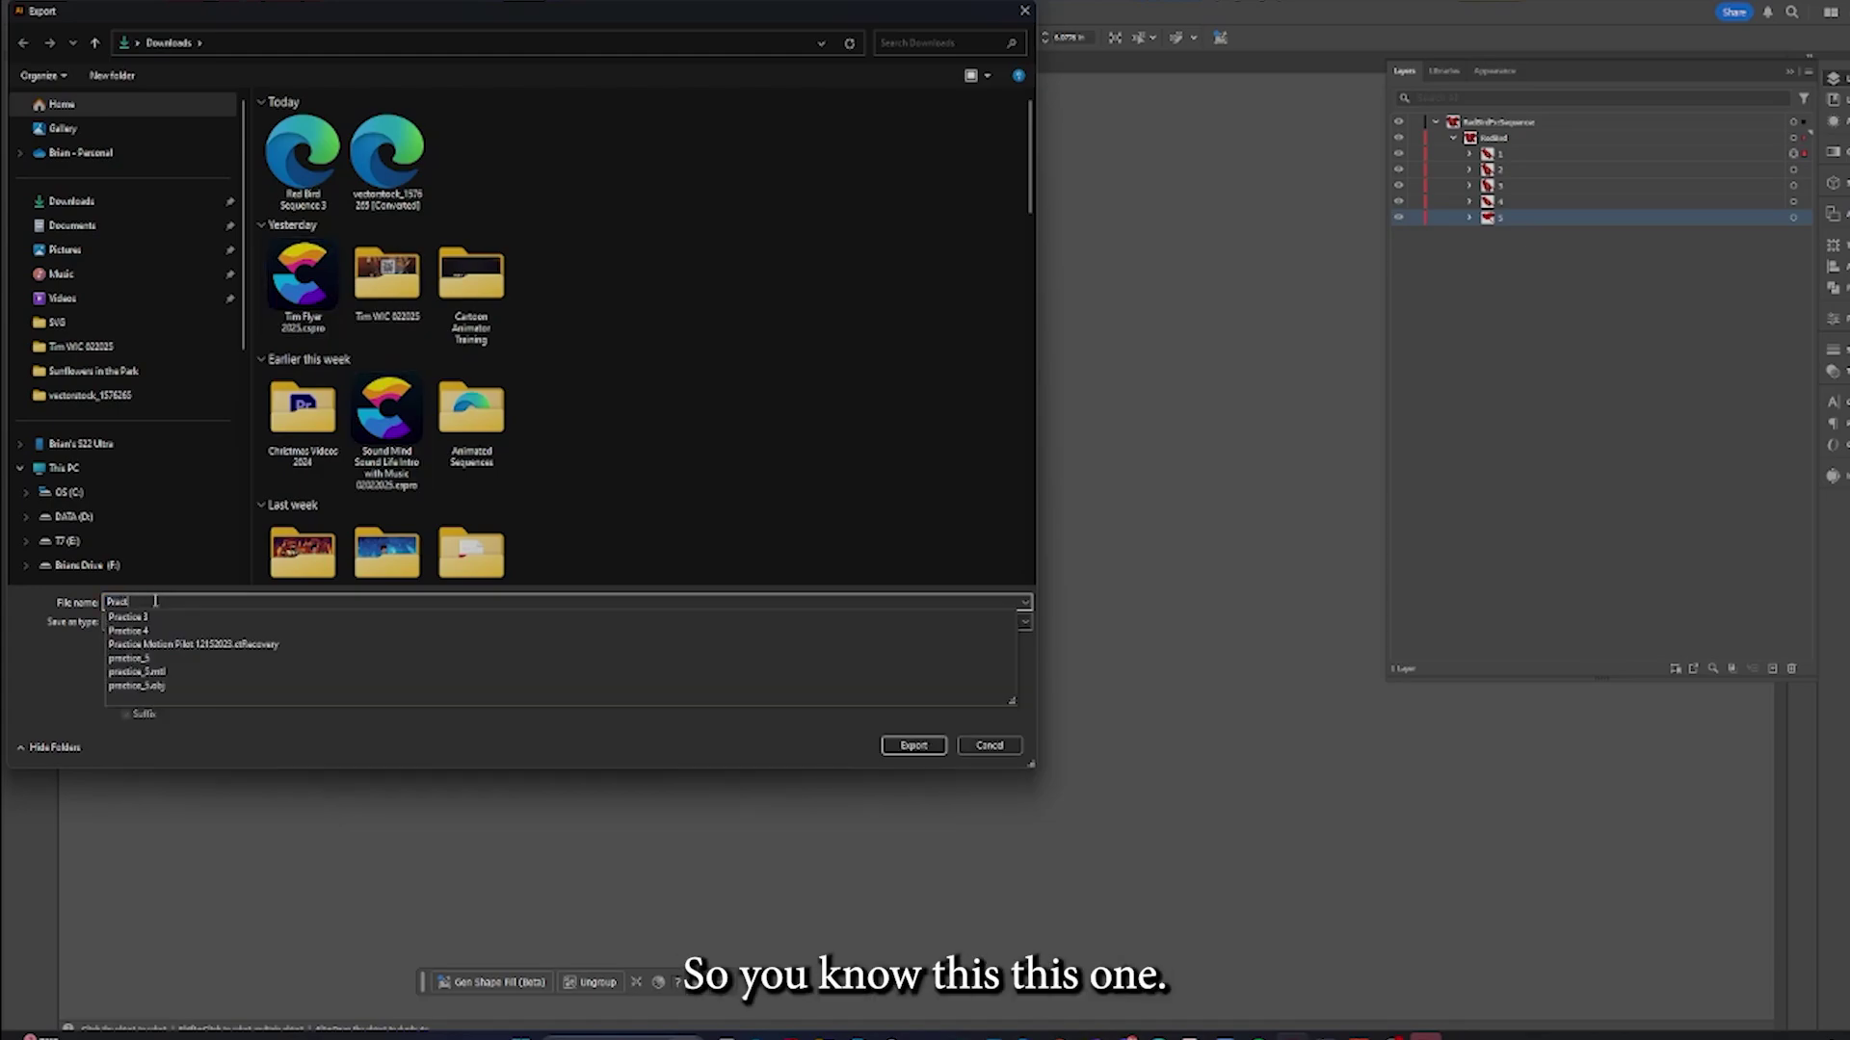
text(ice)
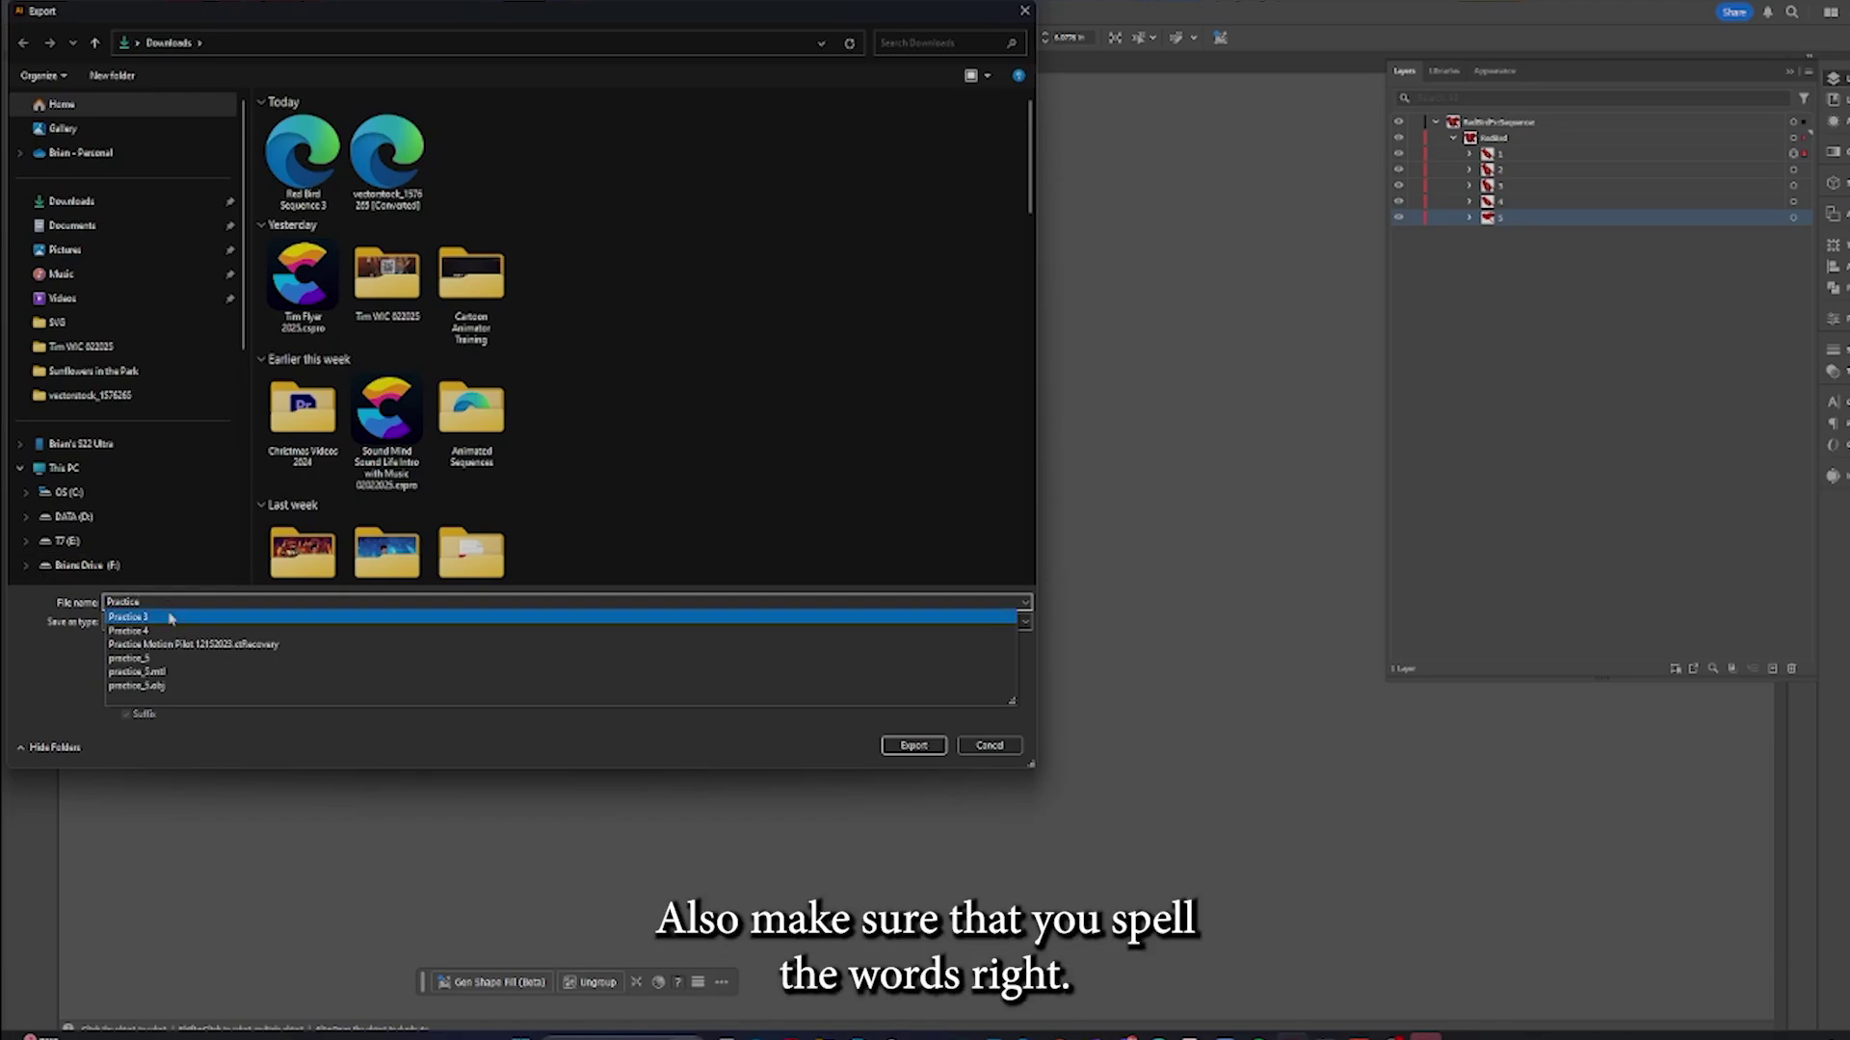
text( 123)
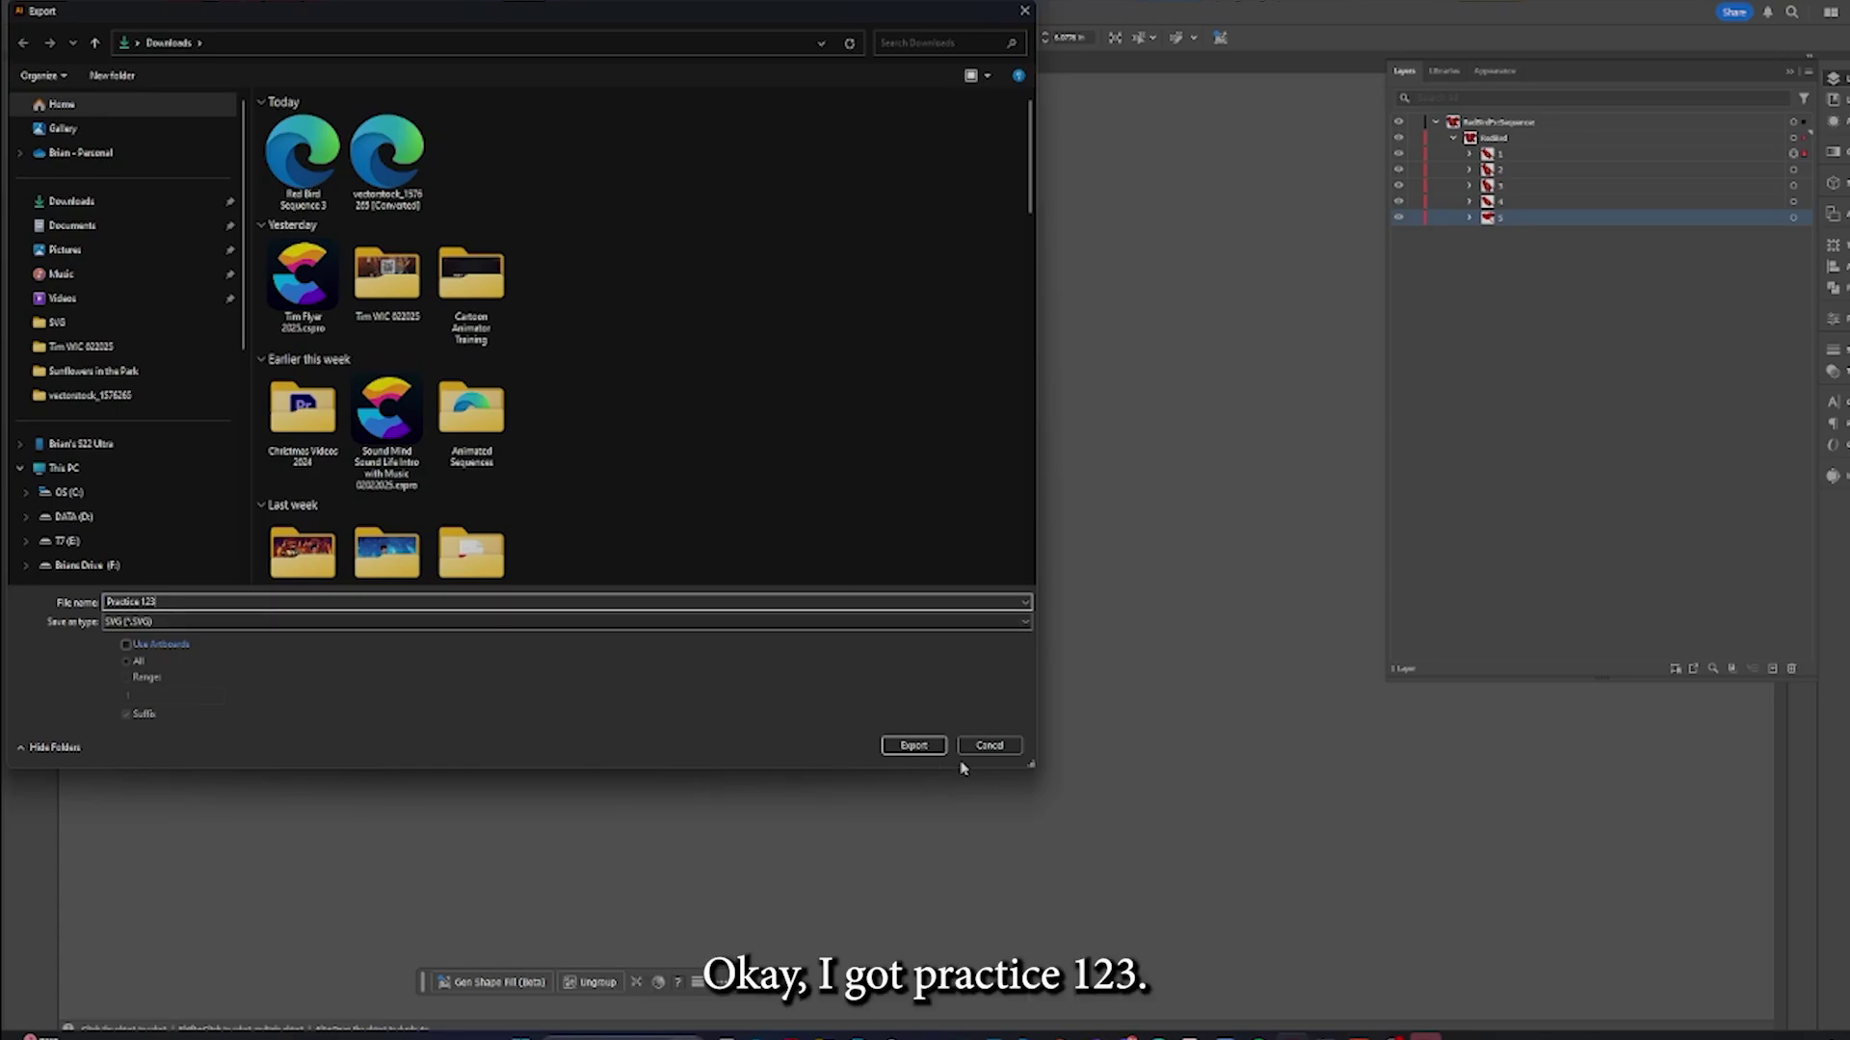
click(913, 746)
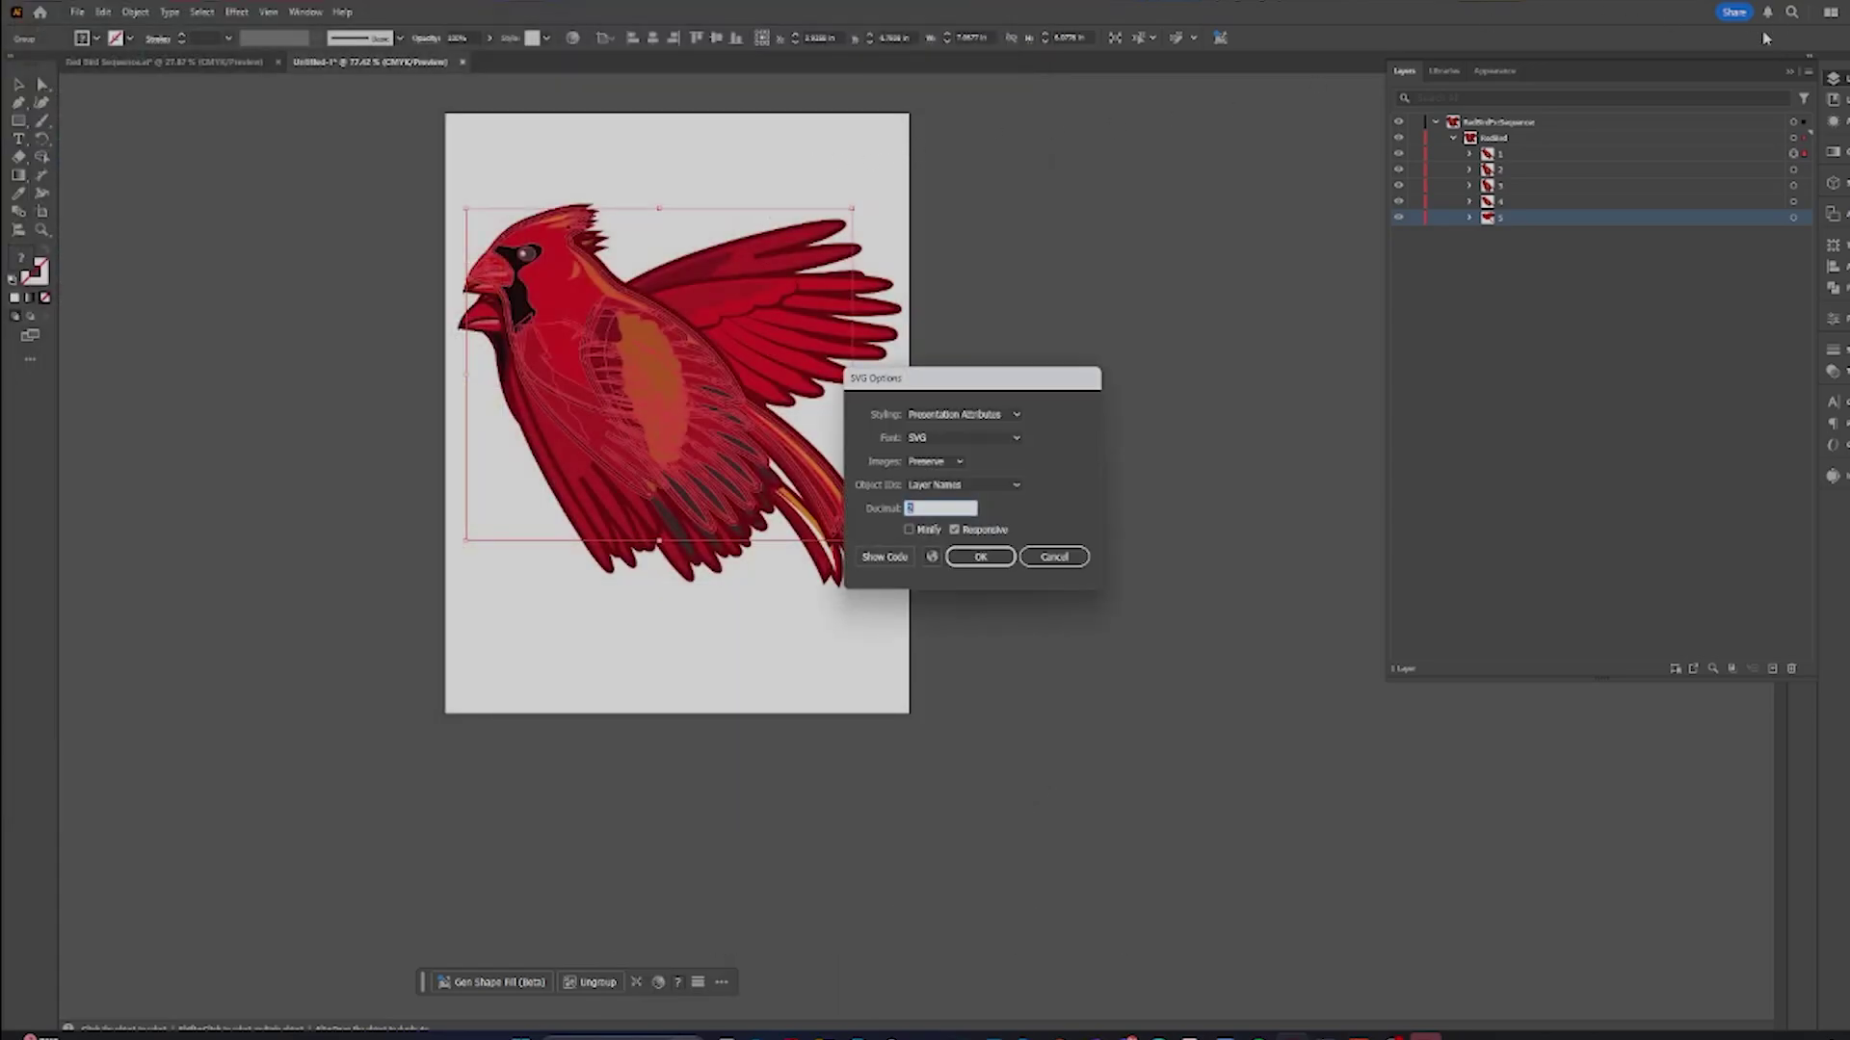
click(979, 557)
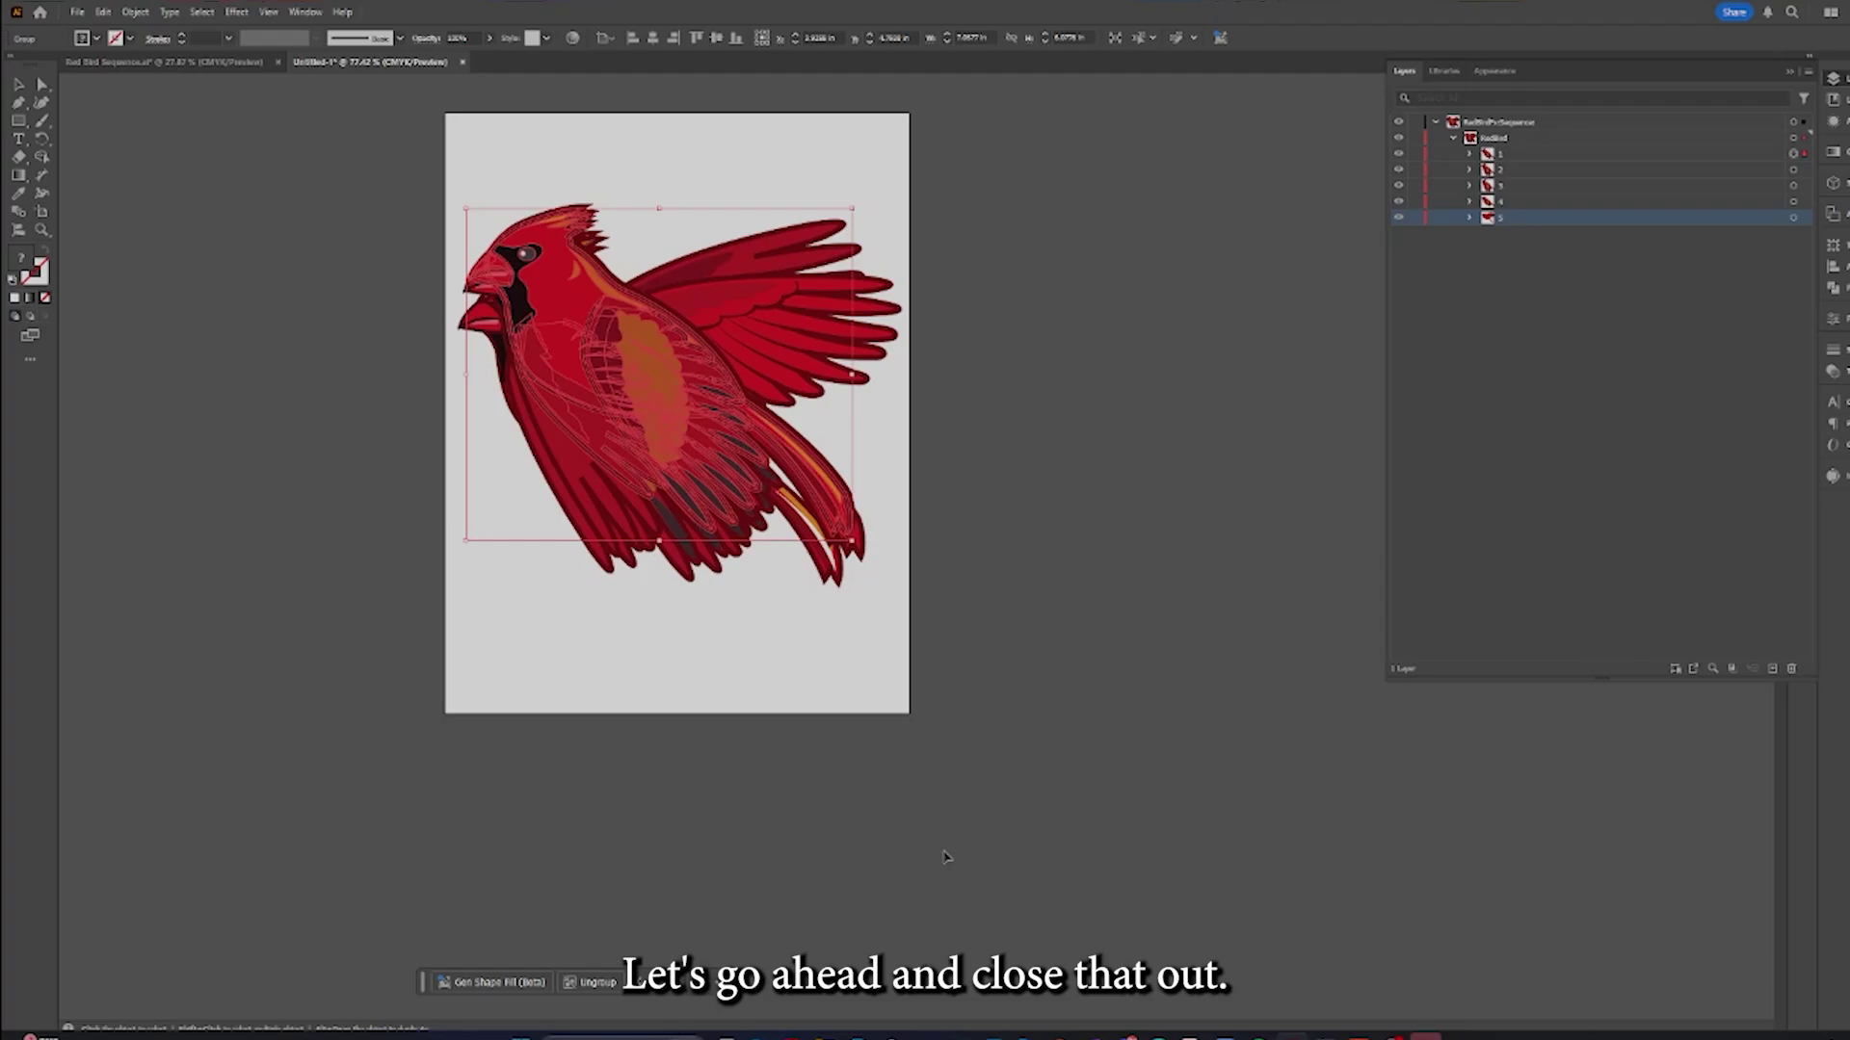
Switch to Cartoon Animator and import the Practice 123 SVG onto the stage, placing the bird slightly above the centre
mouse_move(1359, 1037)
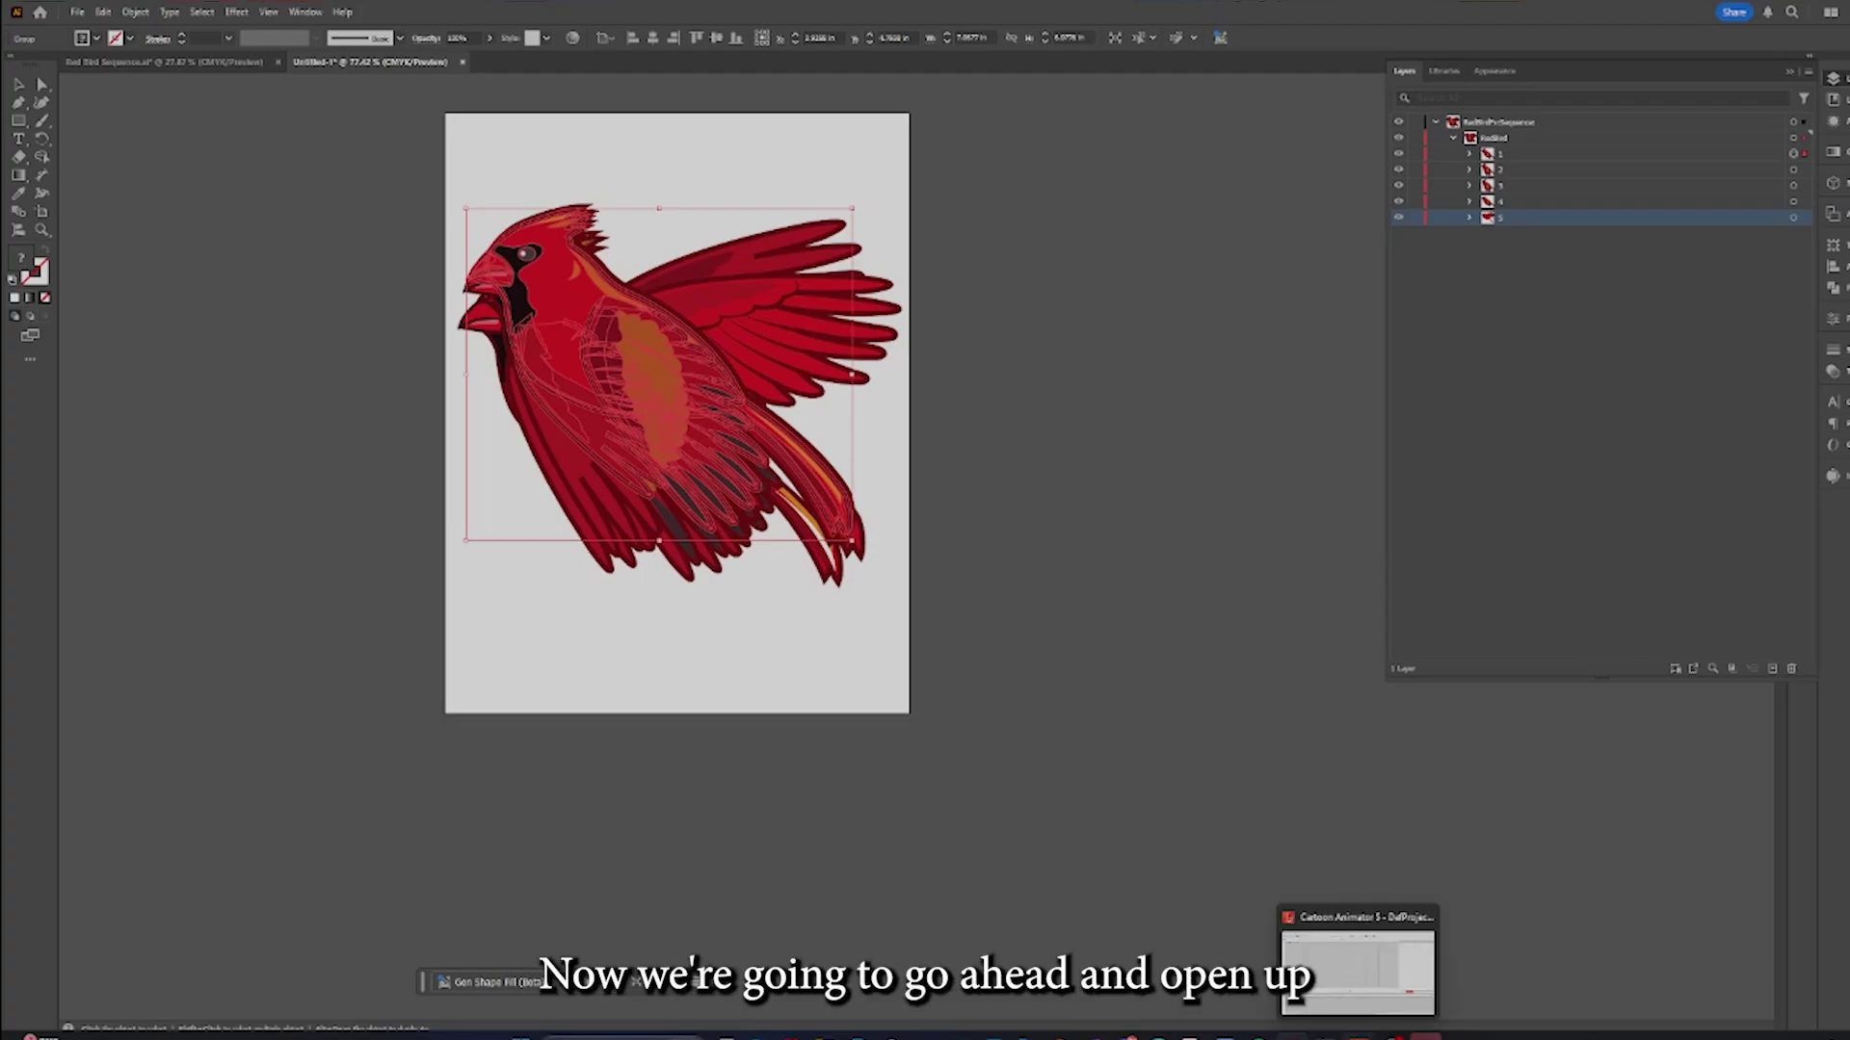
click(1357, 971)
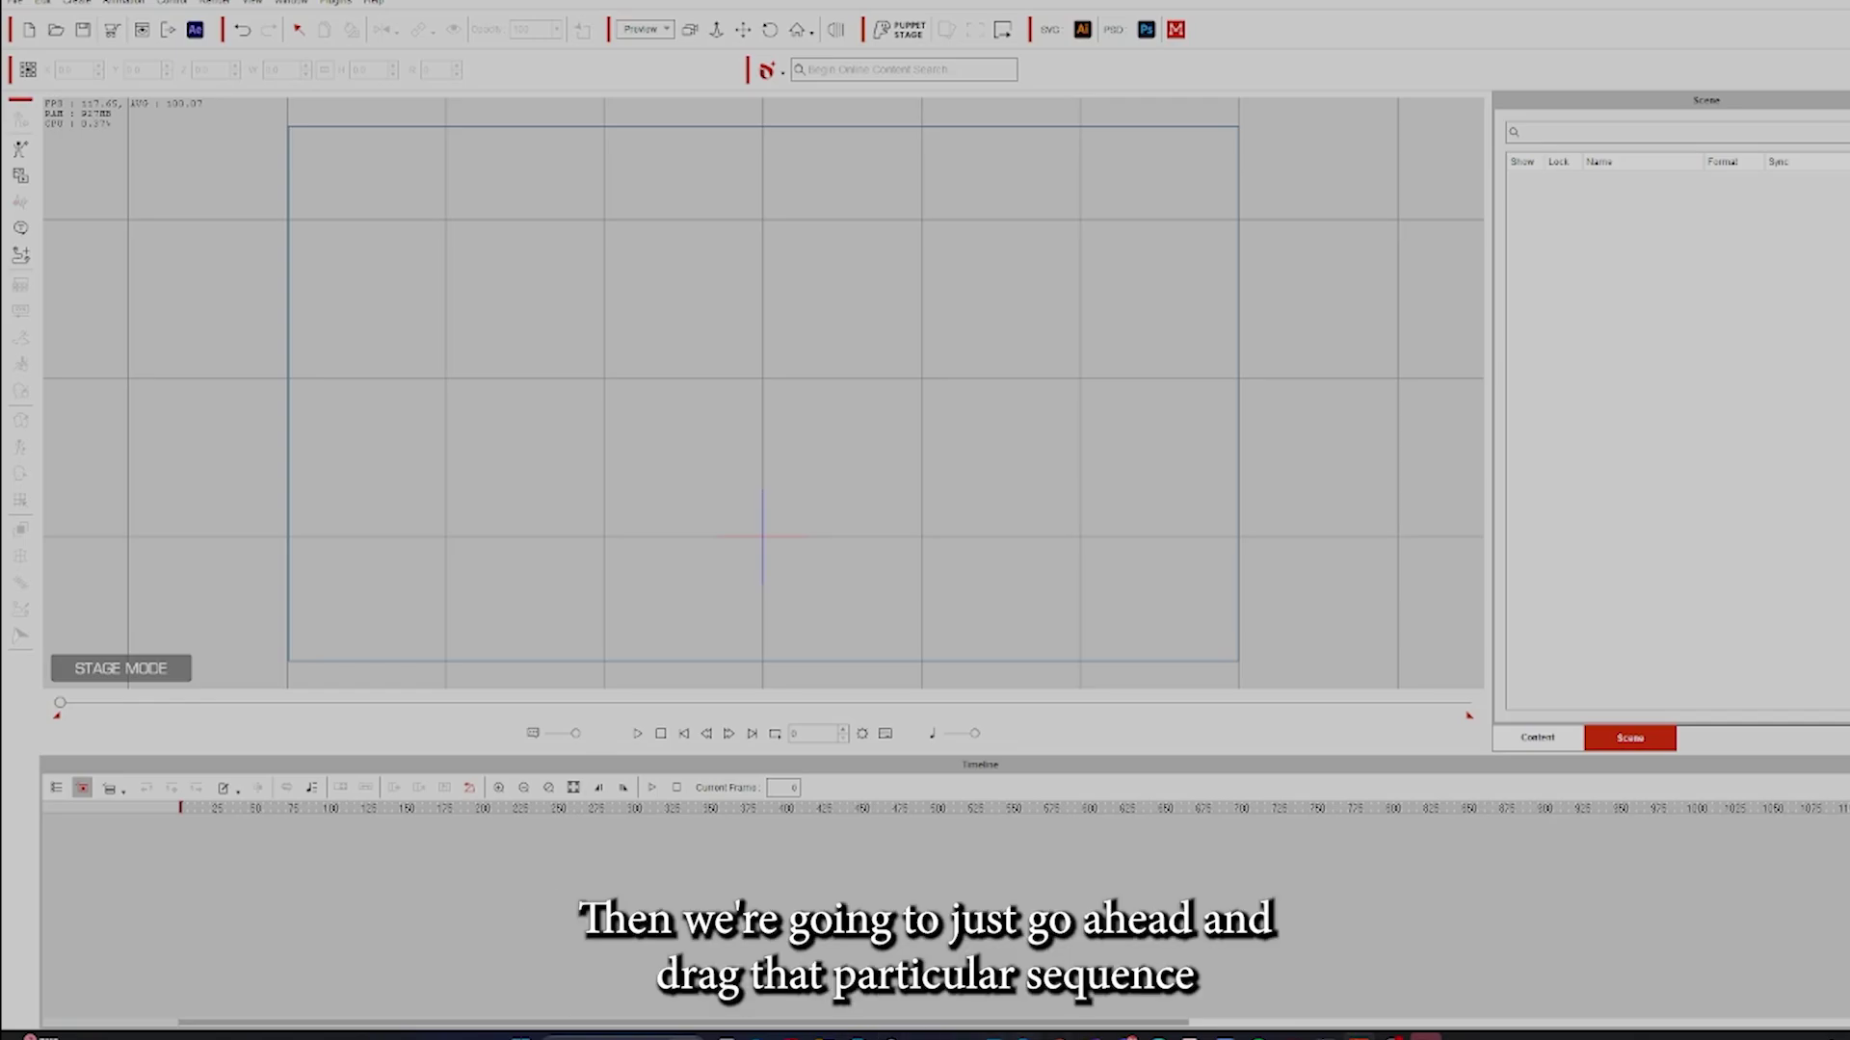
mouse_move(1157, 1036)
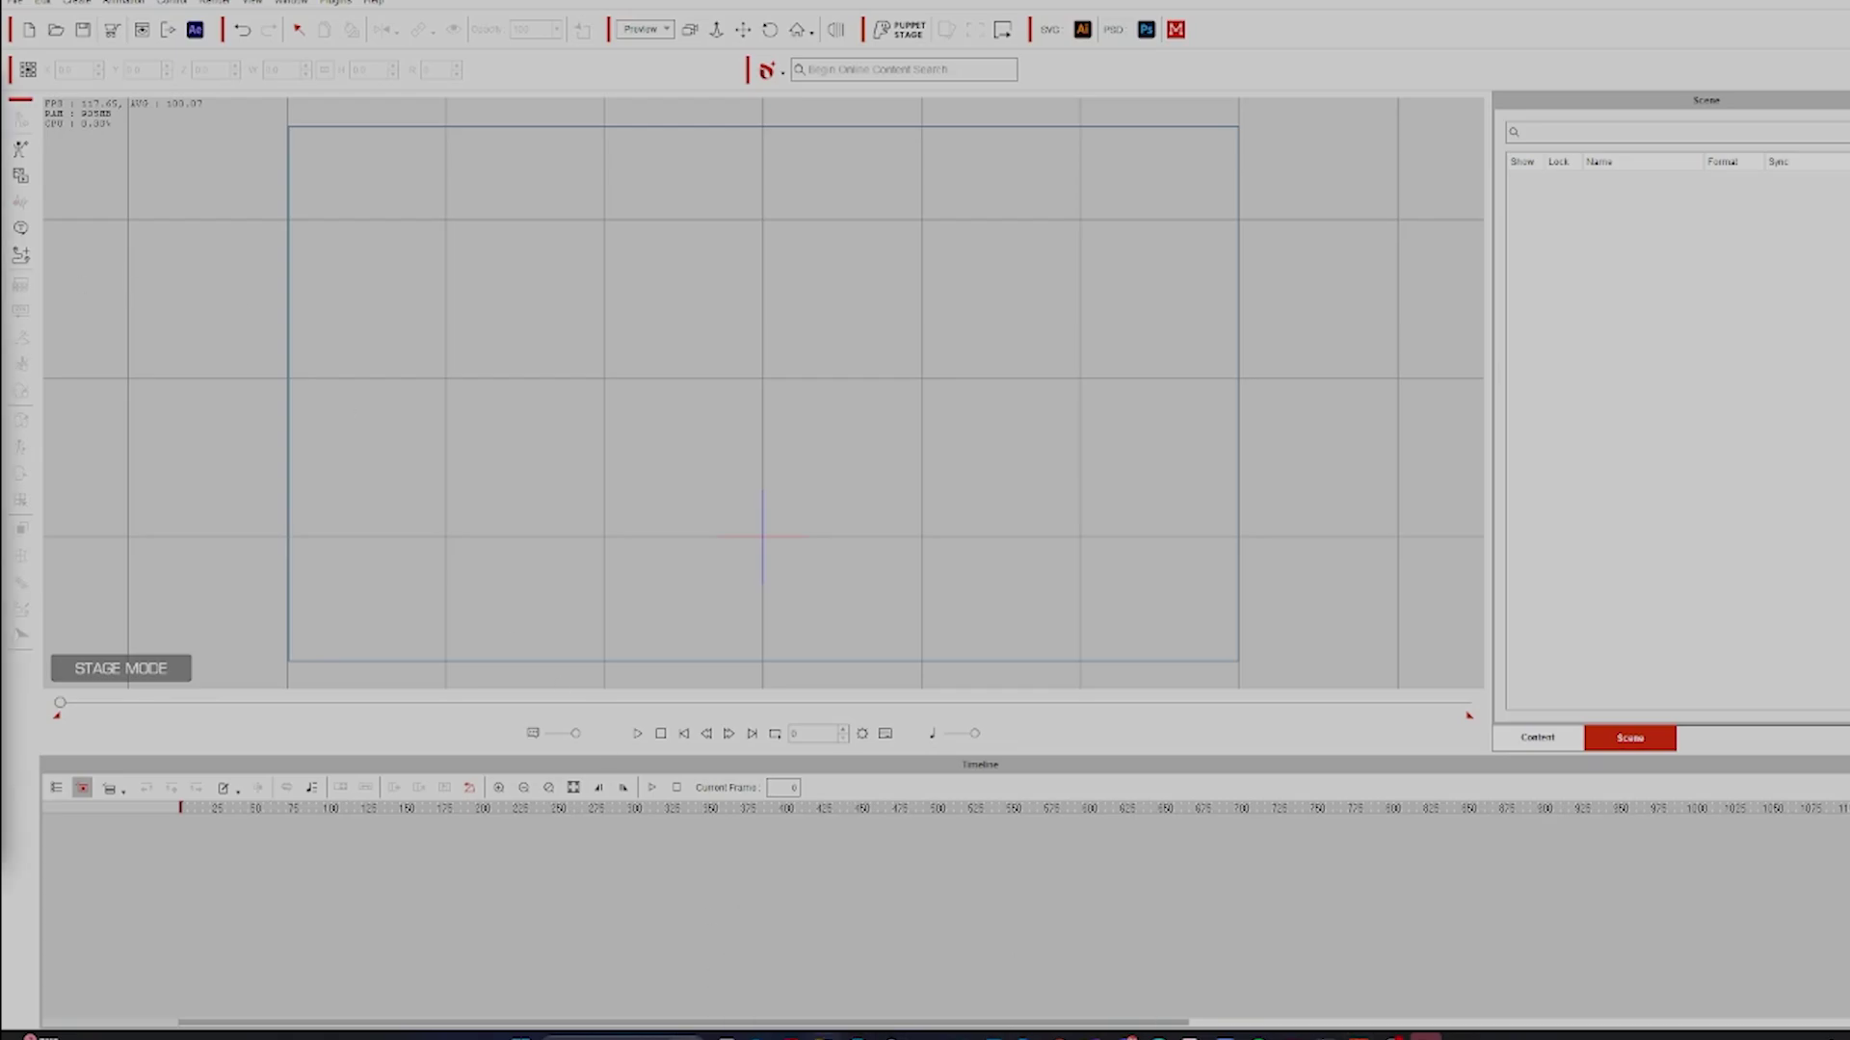
drag(400, 361, 607, 380)
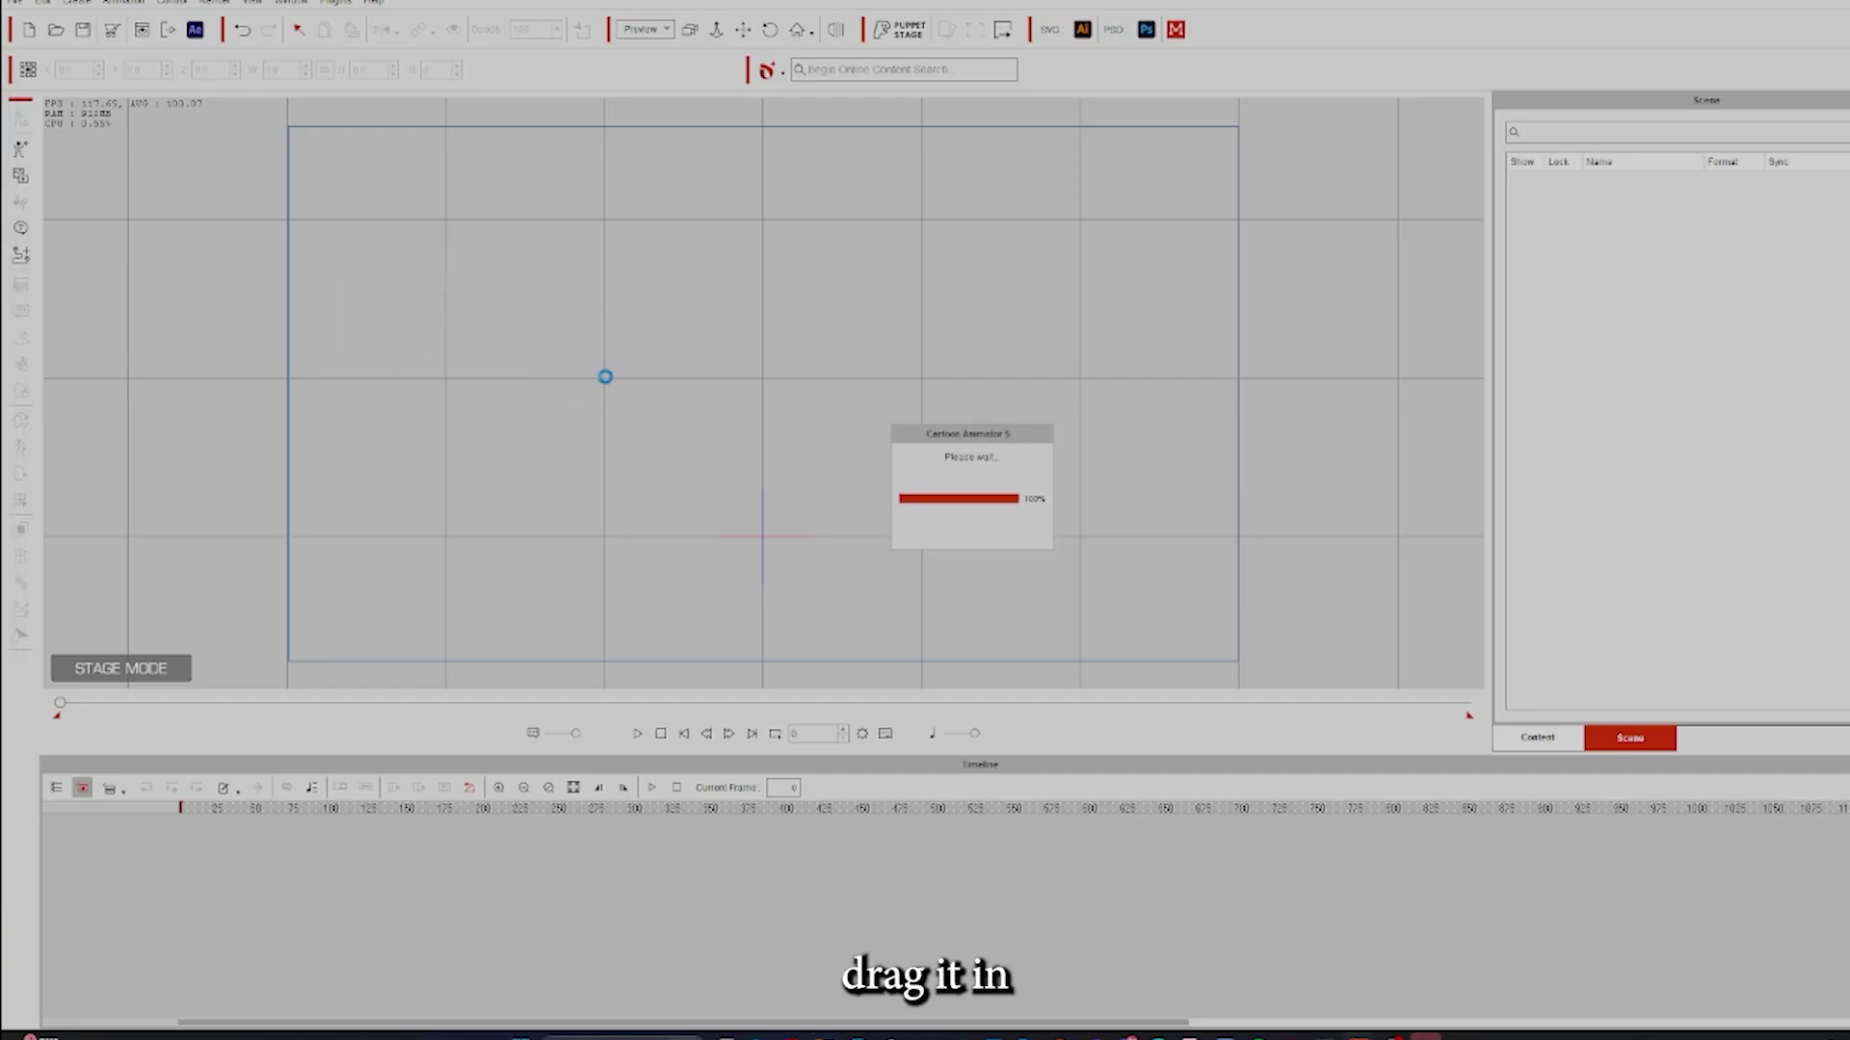
drag(729, 517, 736, 351)
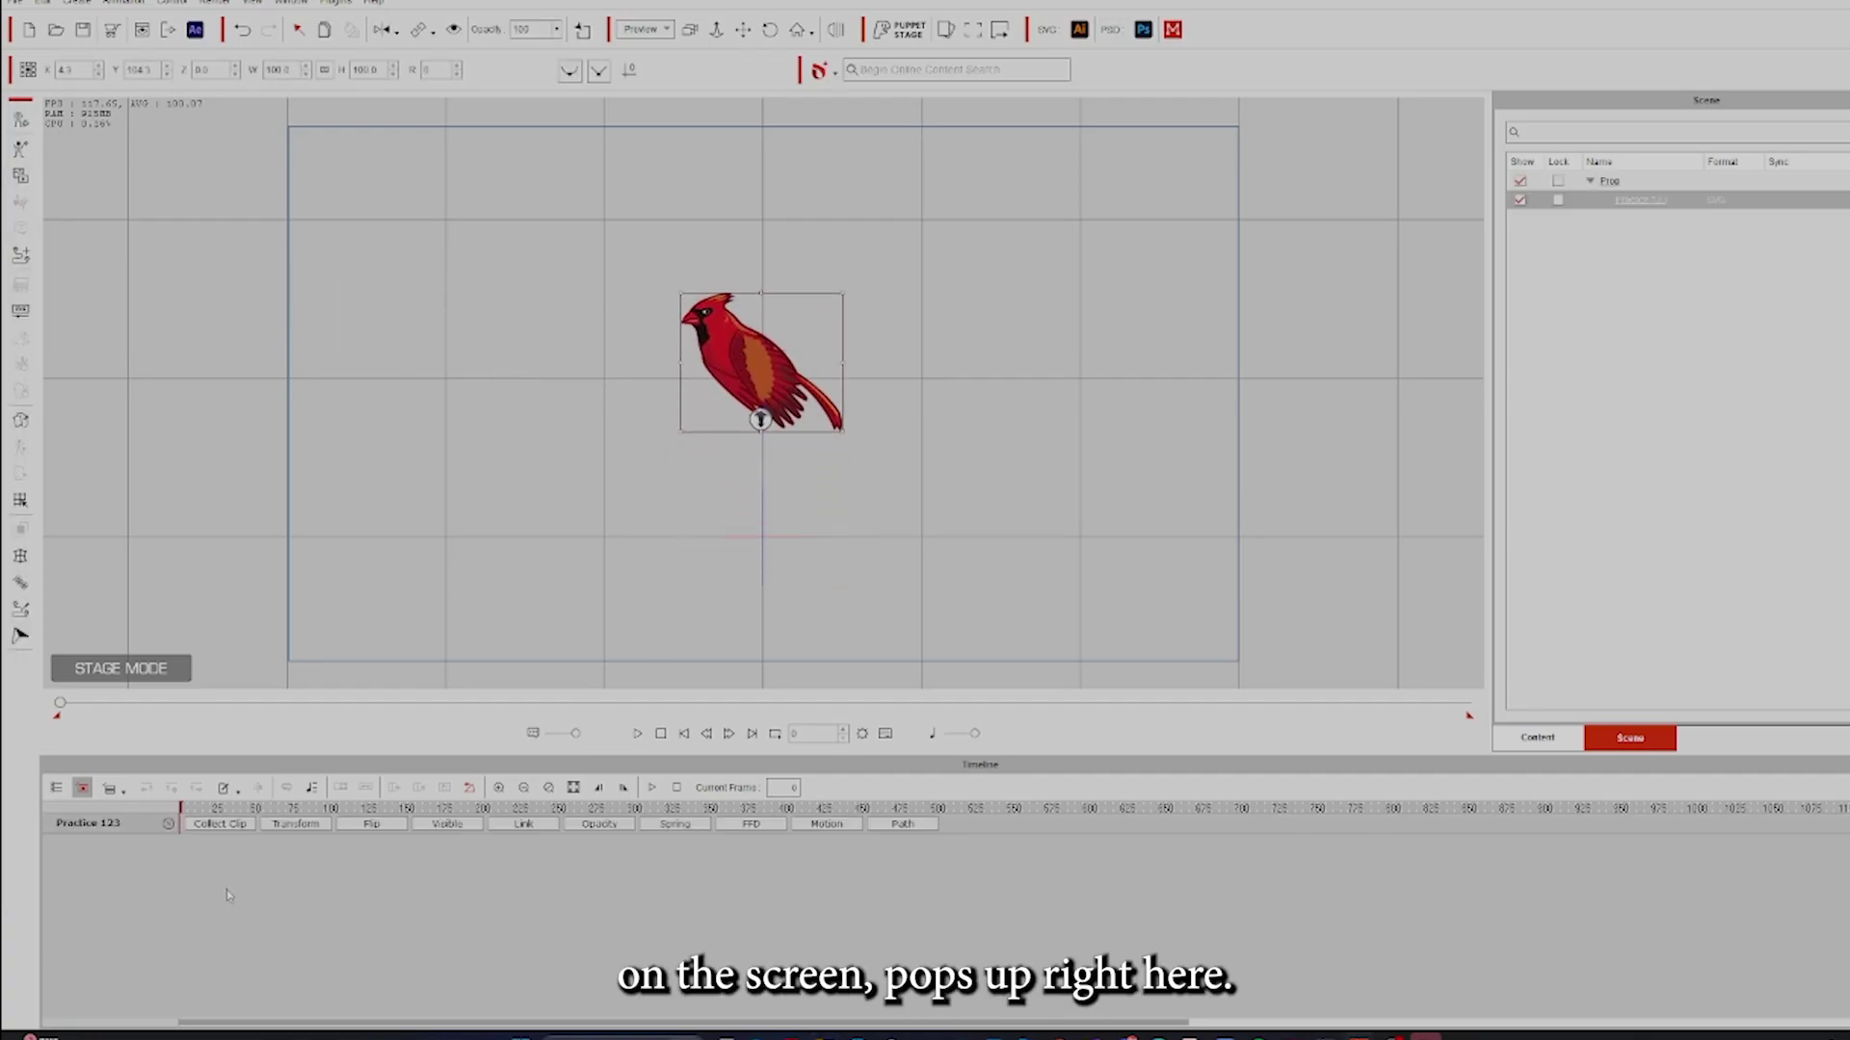
Play the scene briefly, return to the first frame, and apply the RedBird action to the bird prop
click(636, 735)
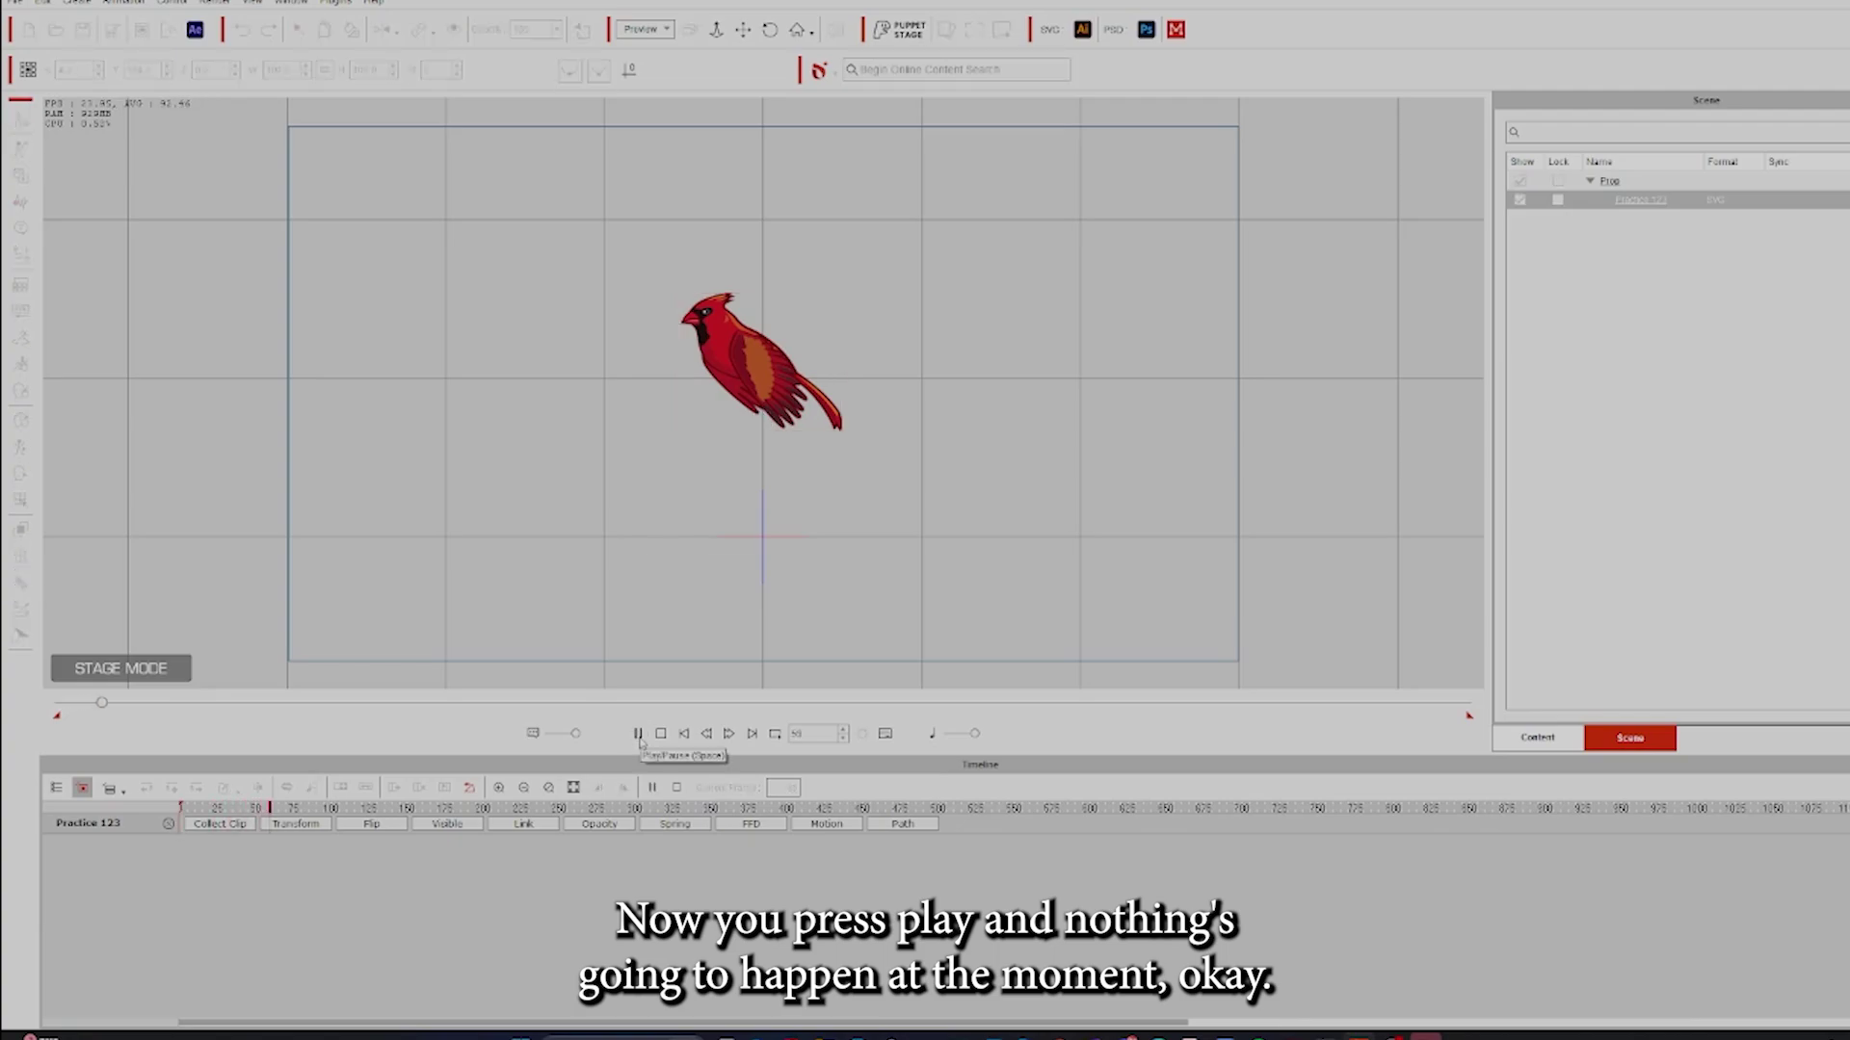
drag(120, 706, 59, 705)
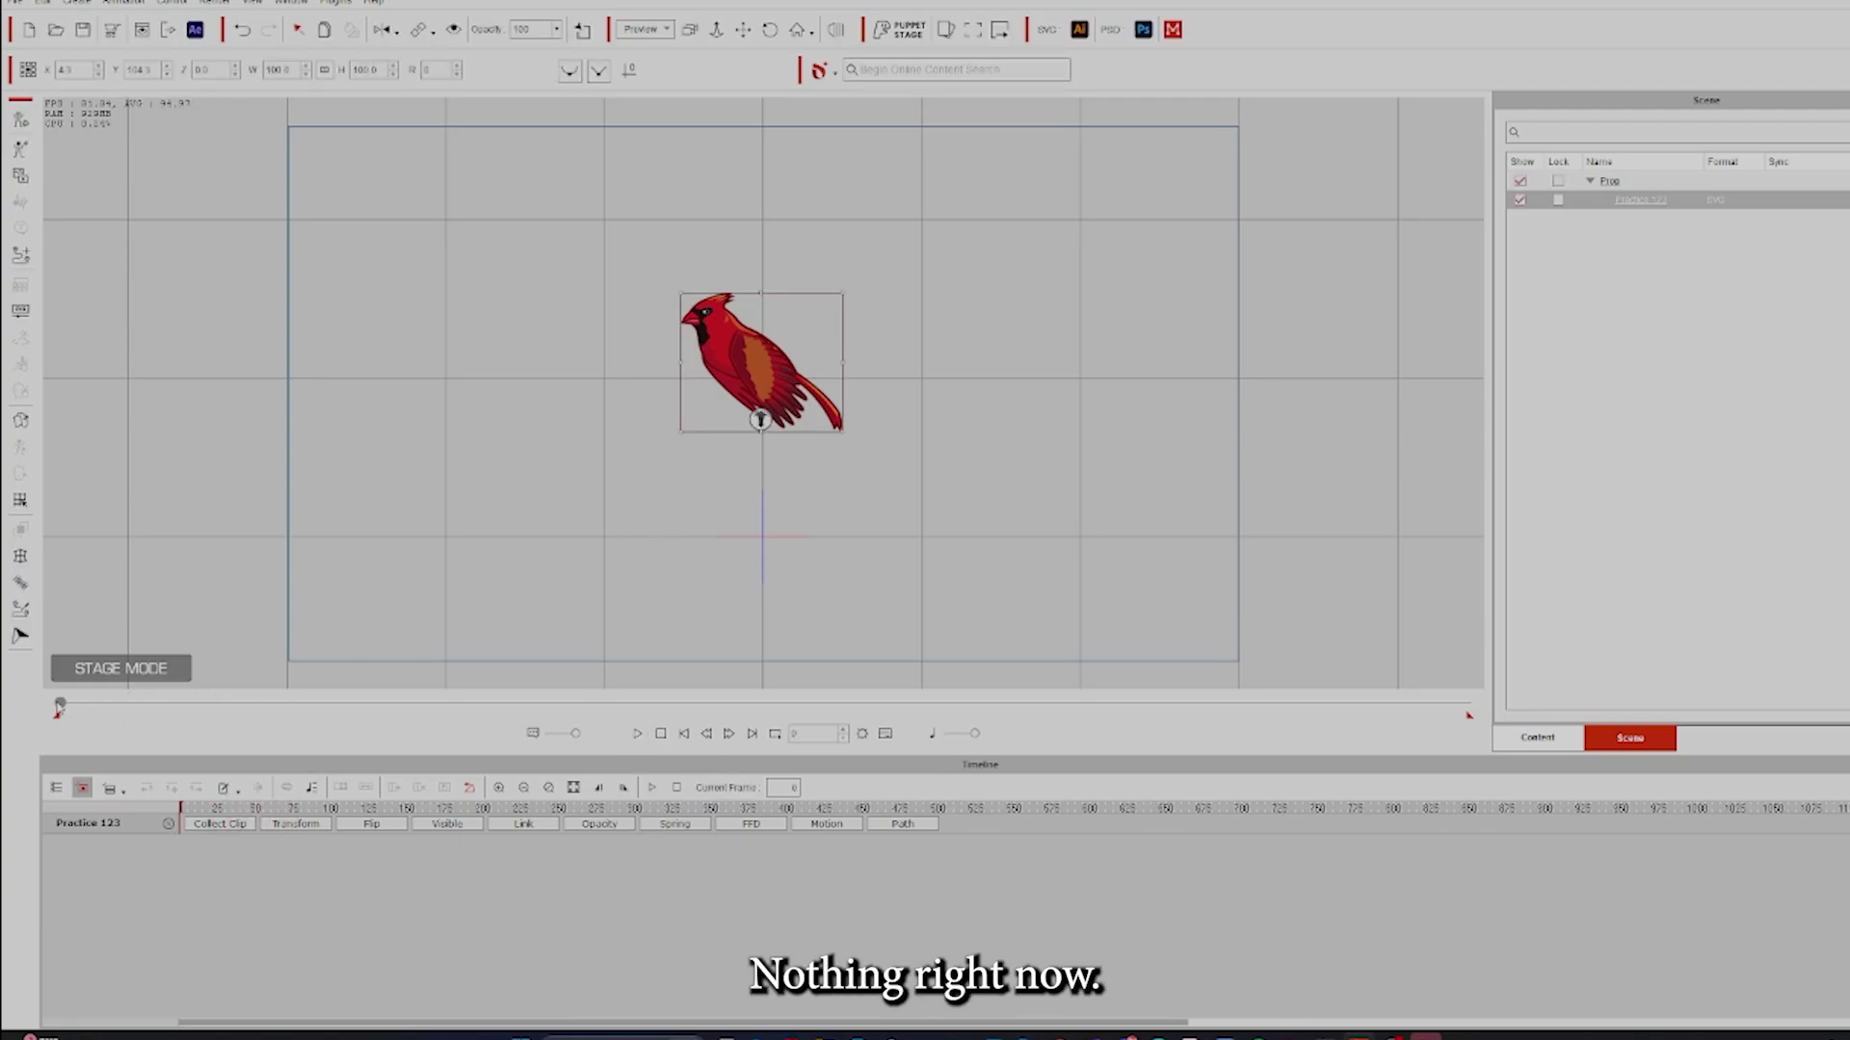
right_click(735, 354)
mouse_move(838, 365)
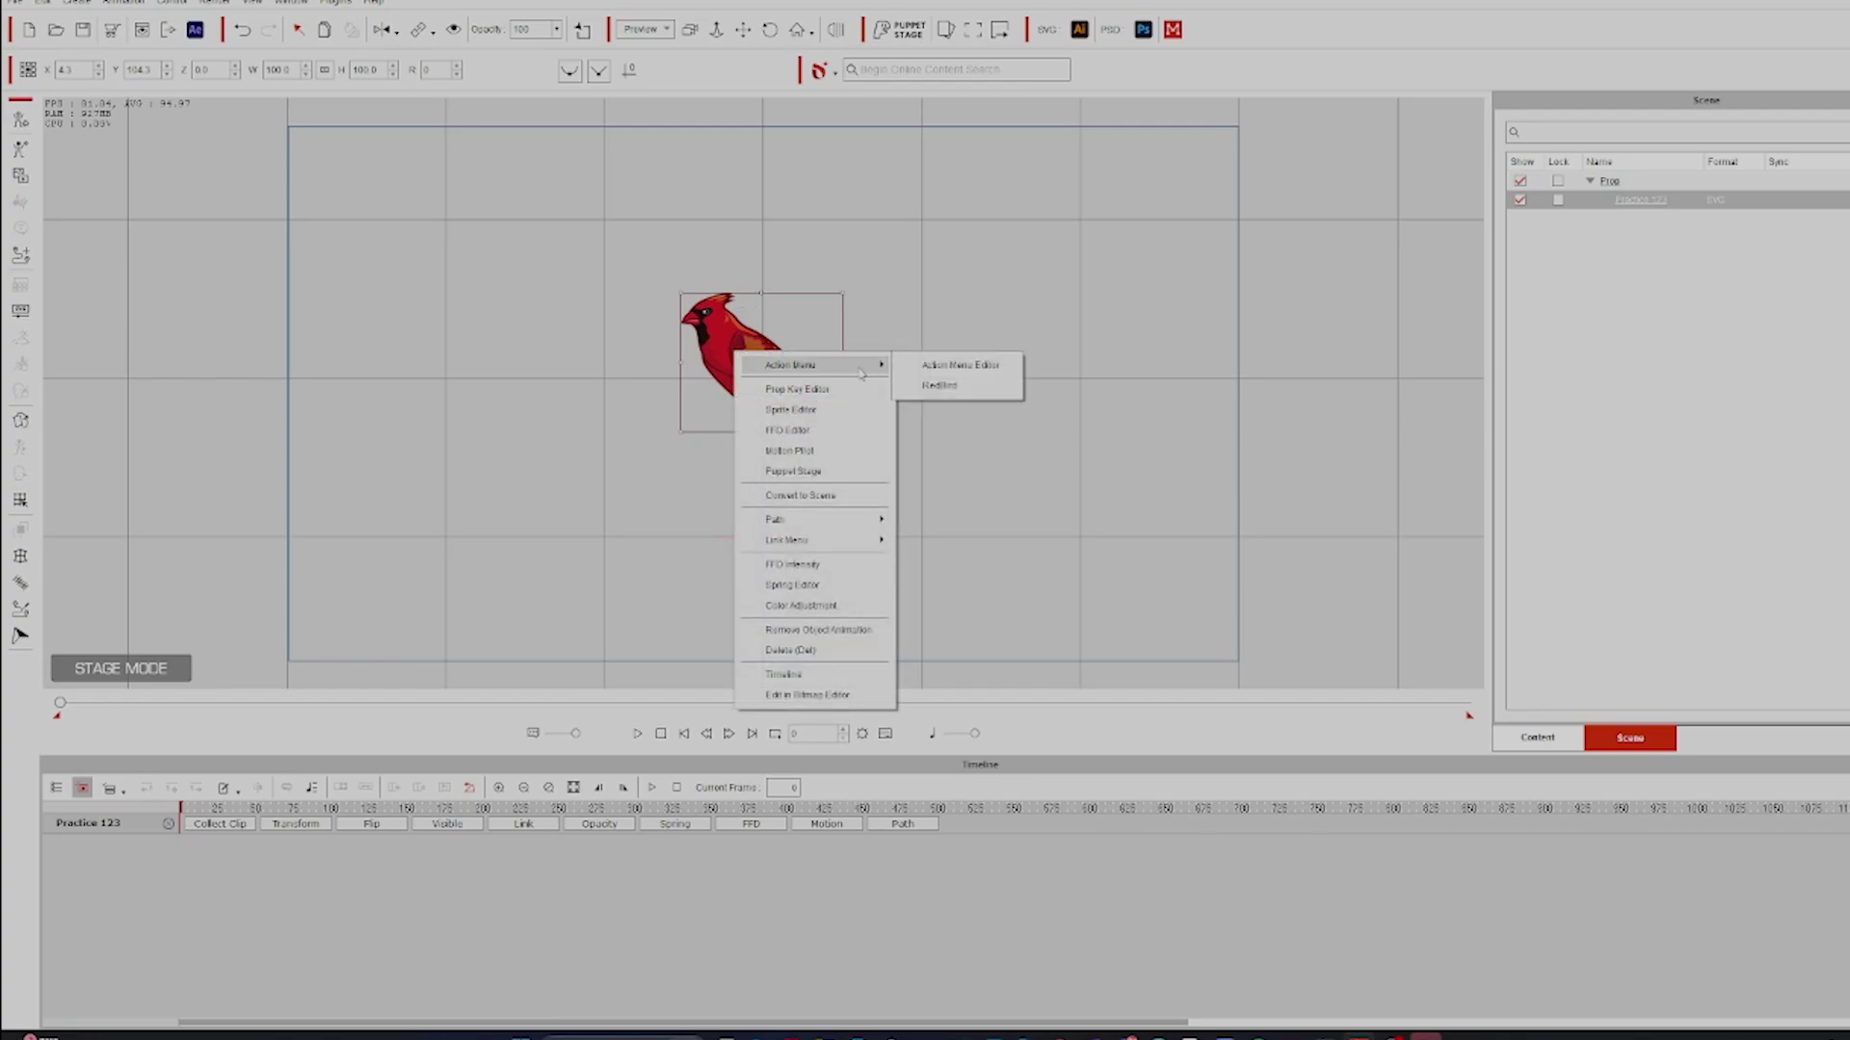
click(947, 387)
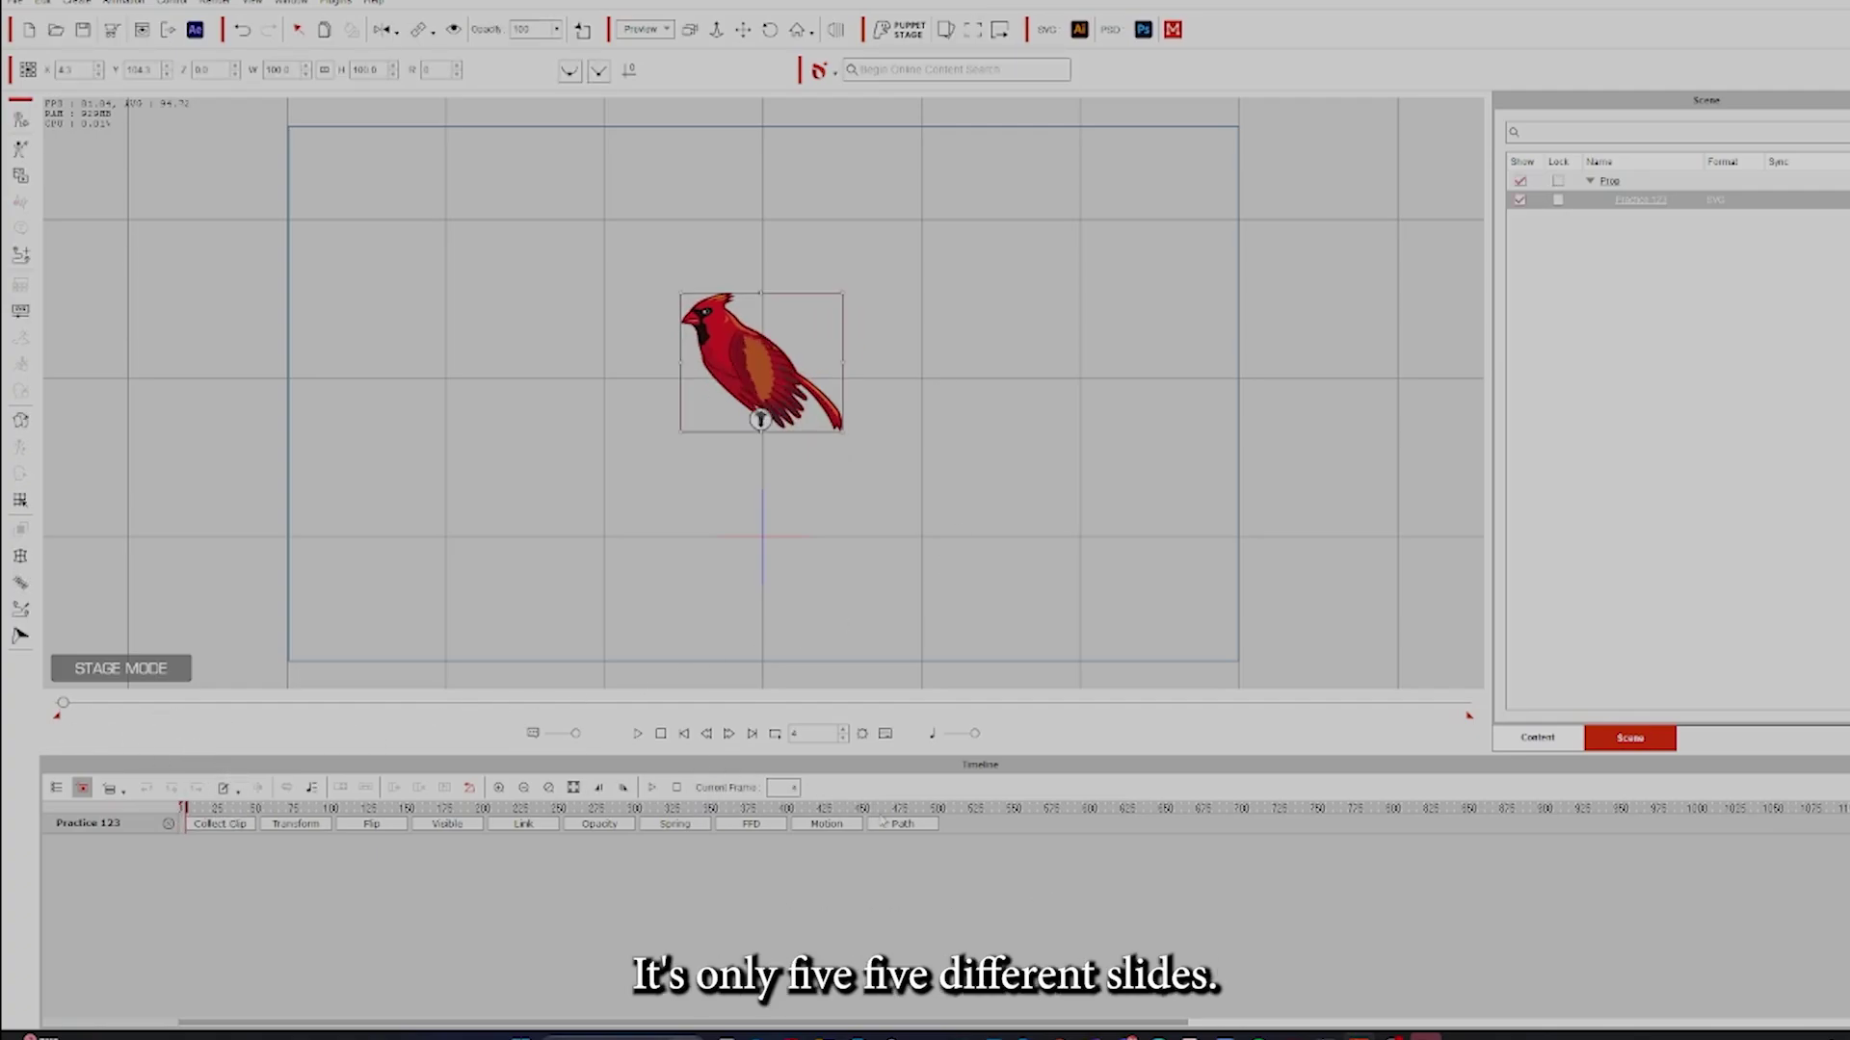
Show the prop's Motion track and loop the RedBird motion clip out to about frame 128
click(812, 829)
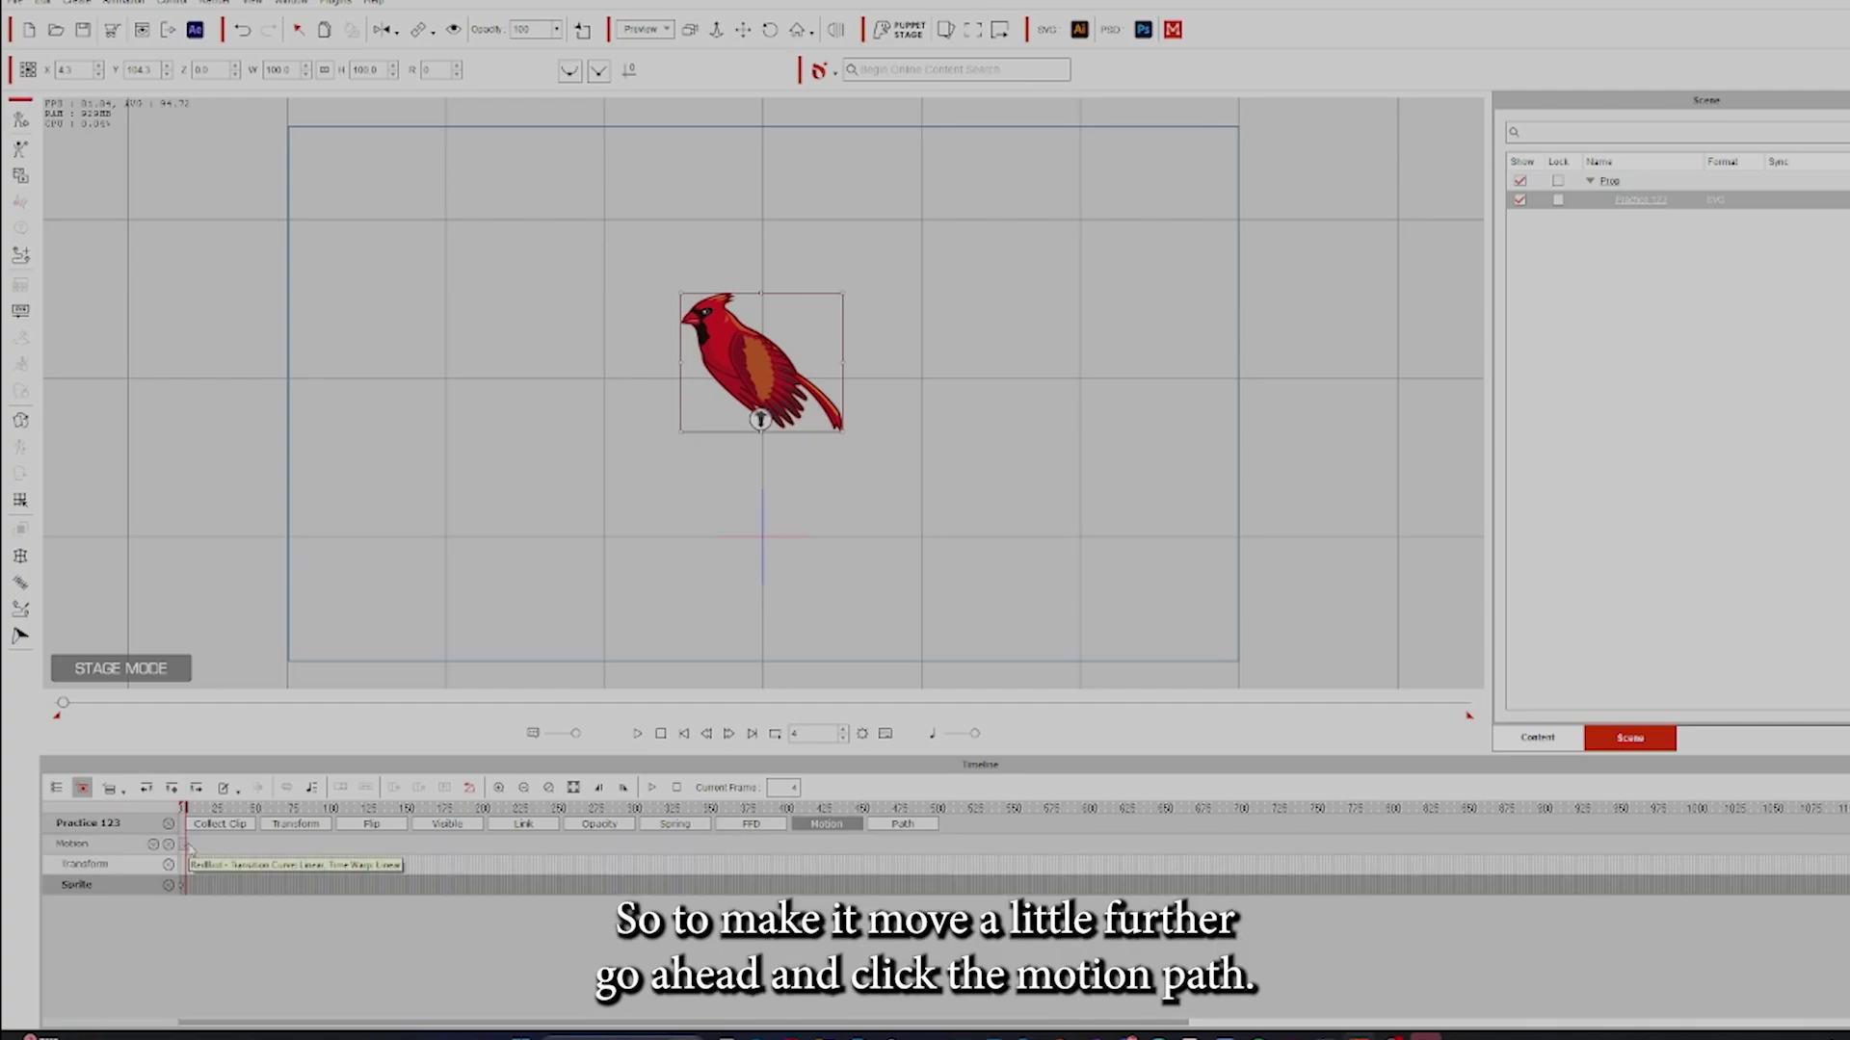
click(189, 846)
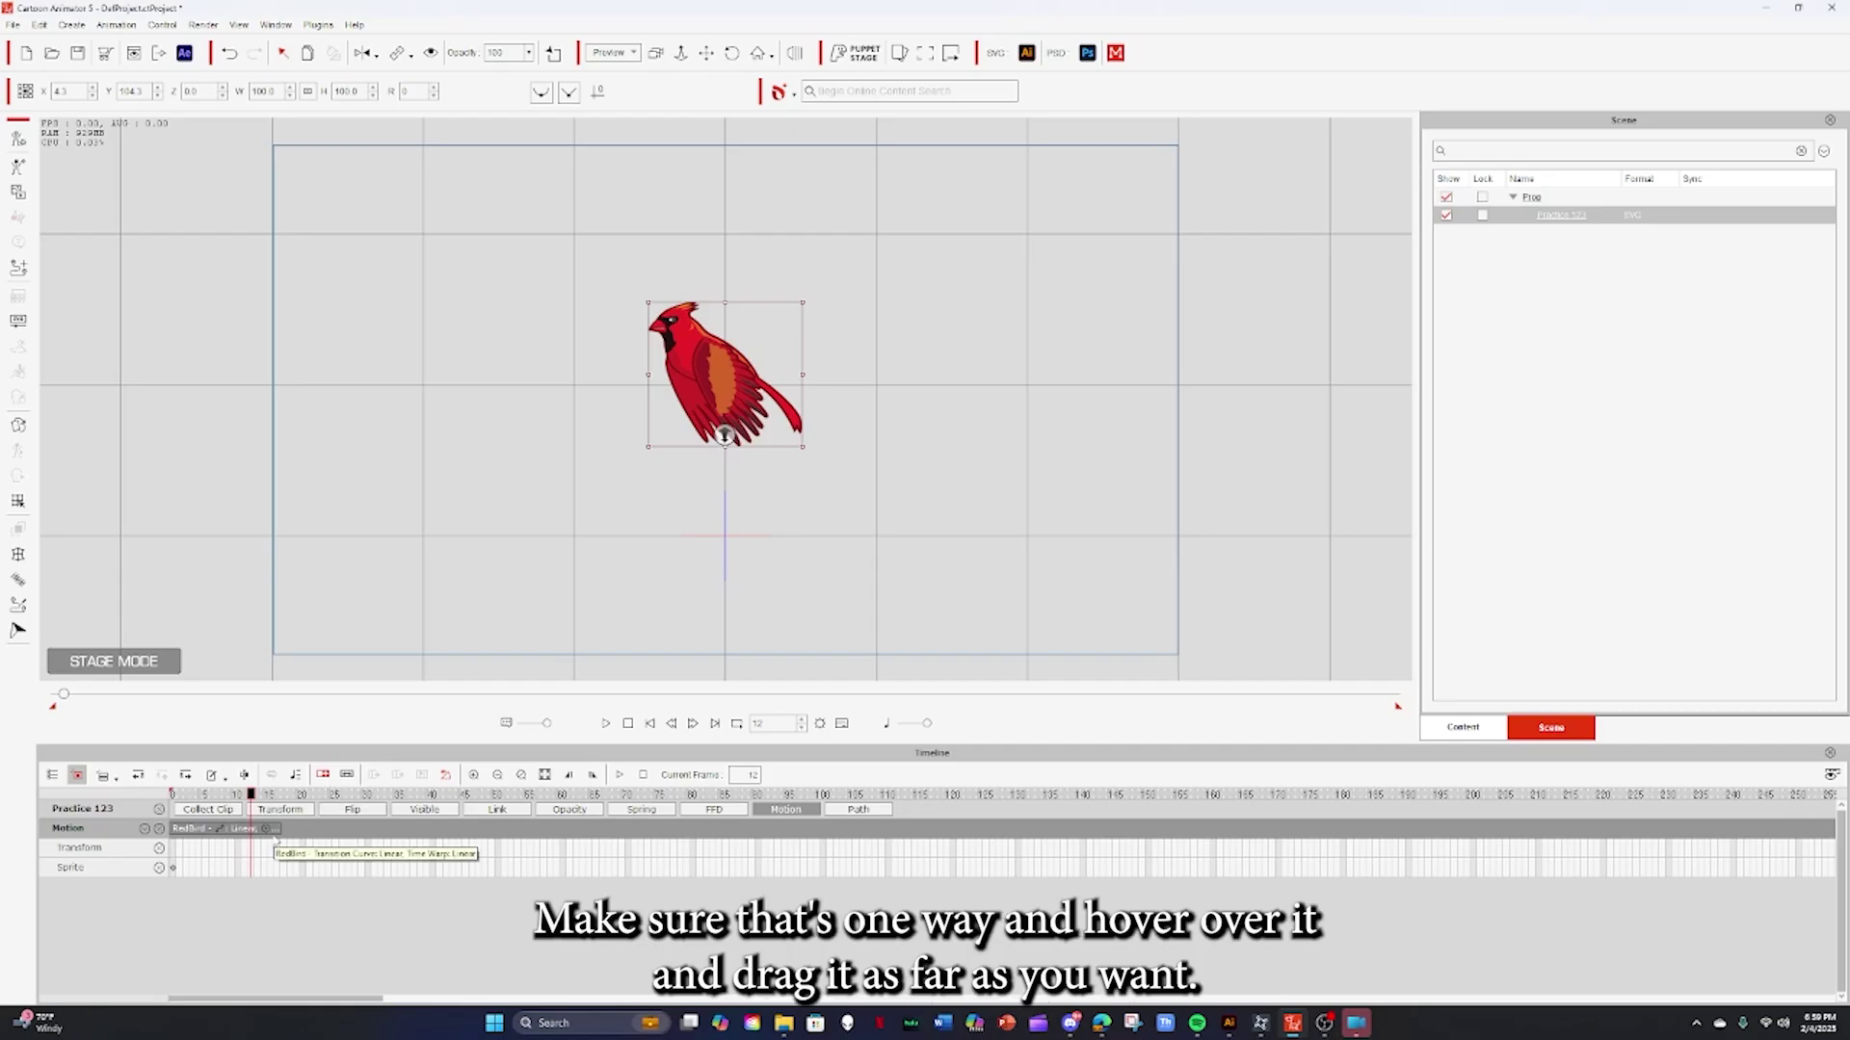
drag(279, 833, 1010, 831)
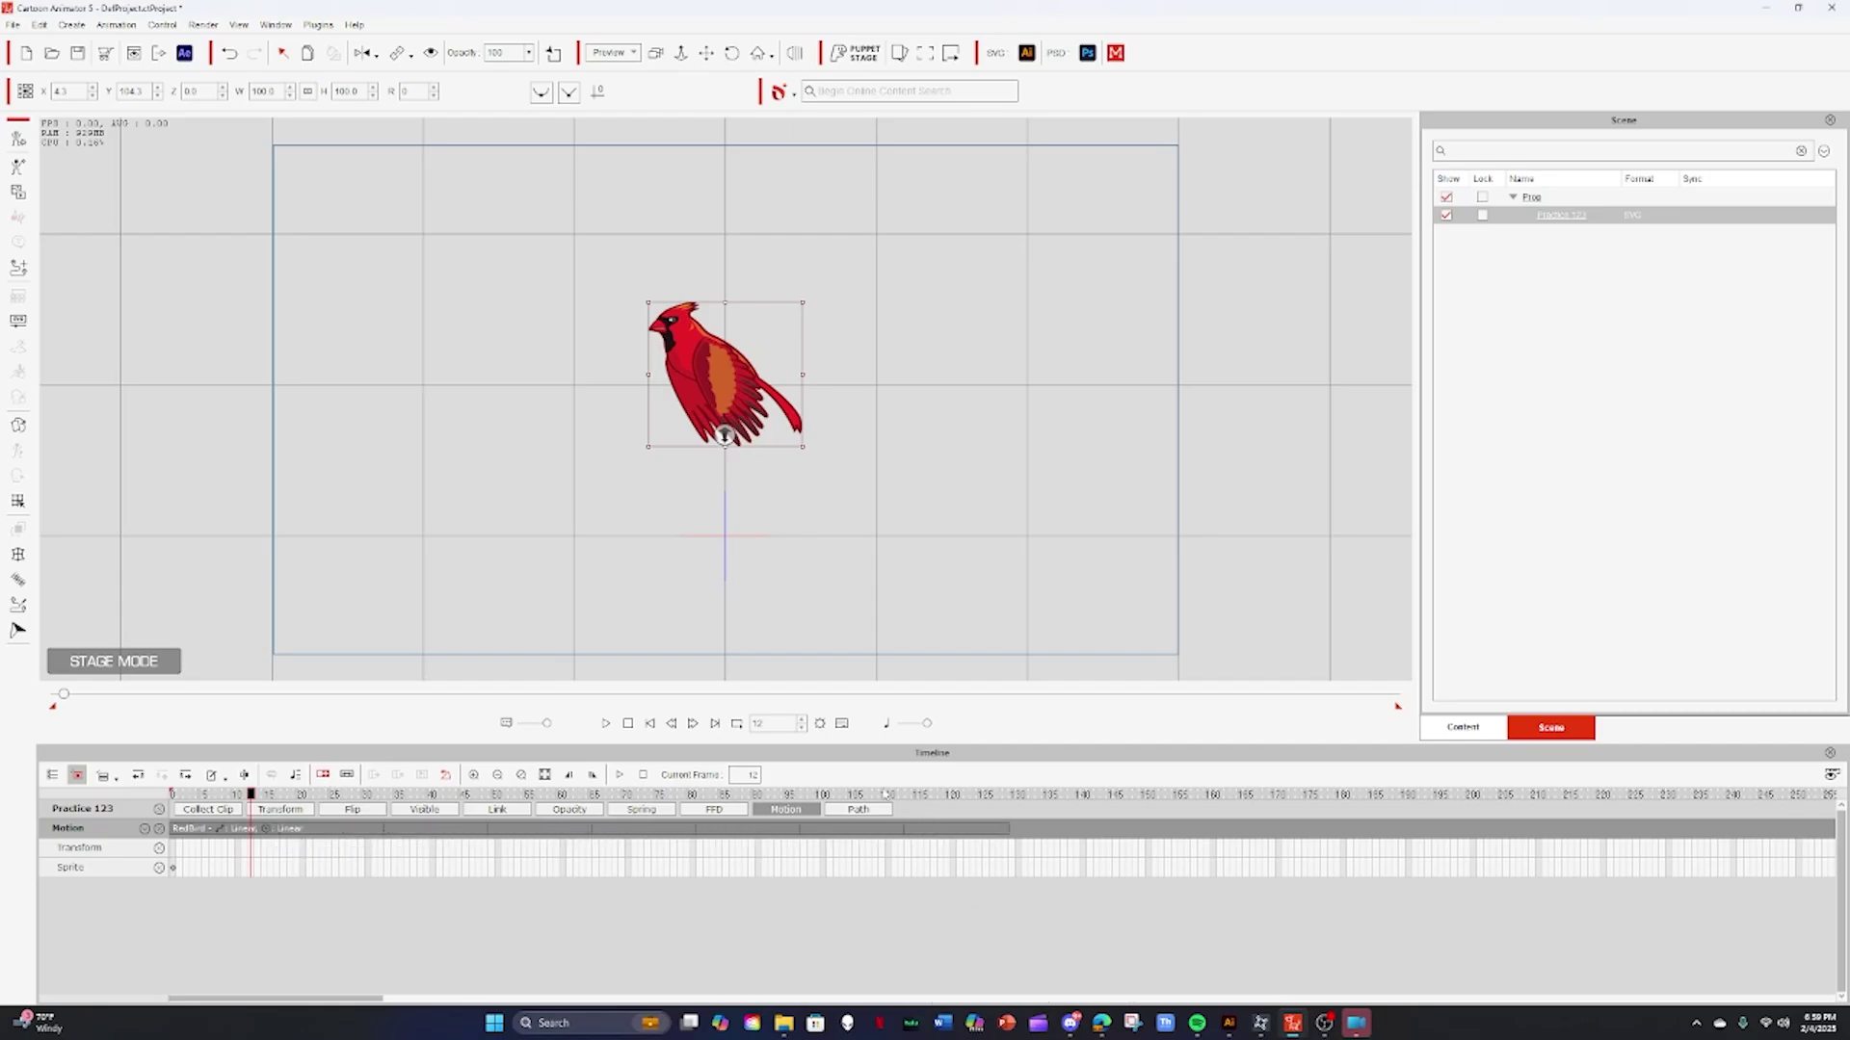
Play the looped wing-flapping animation past the clip's end and return to frame 0
click(606, 723)
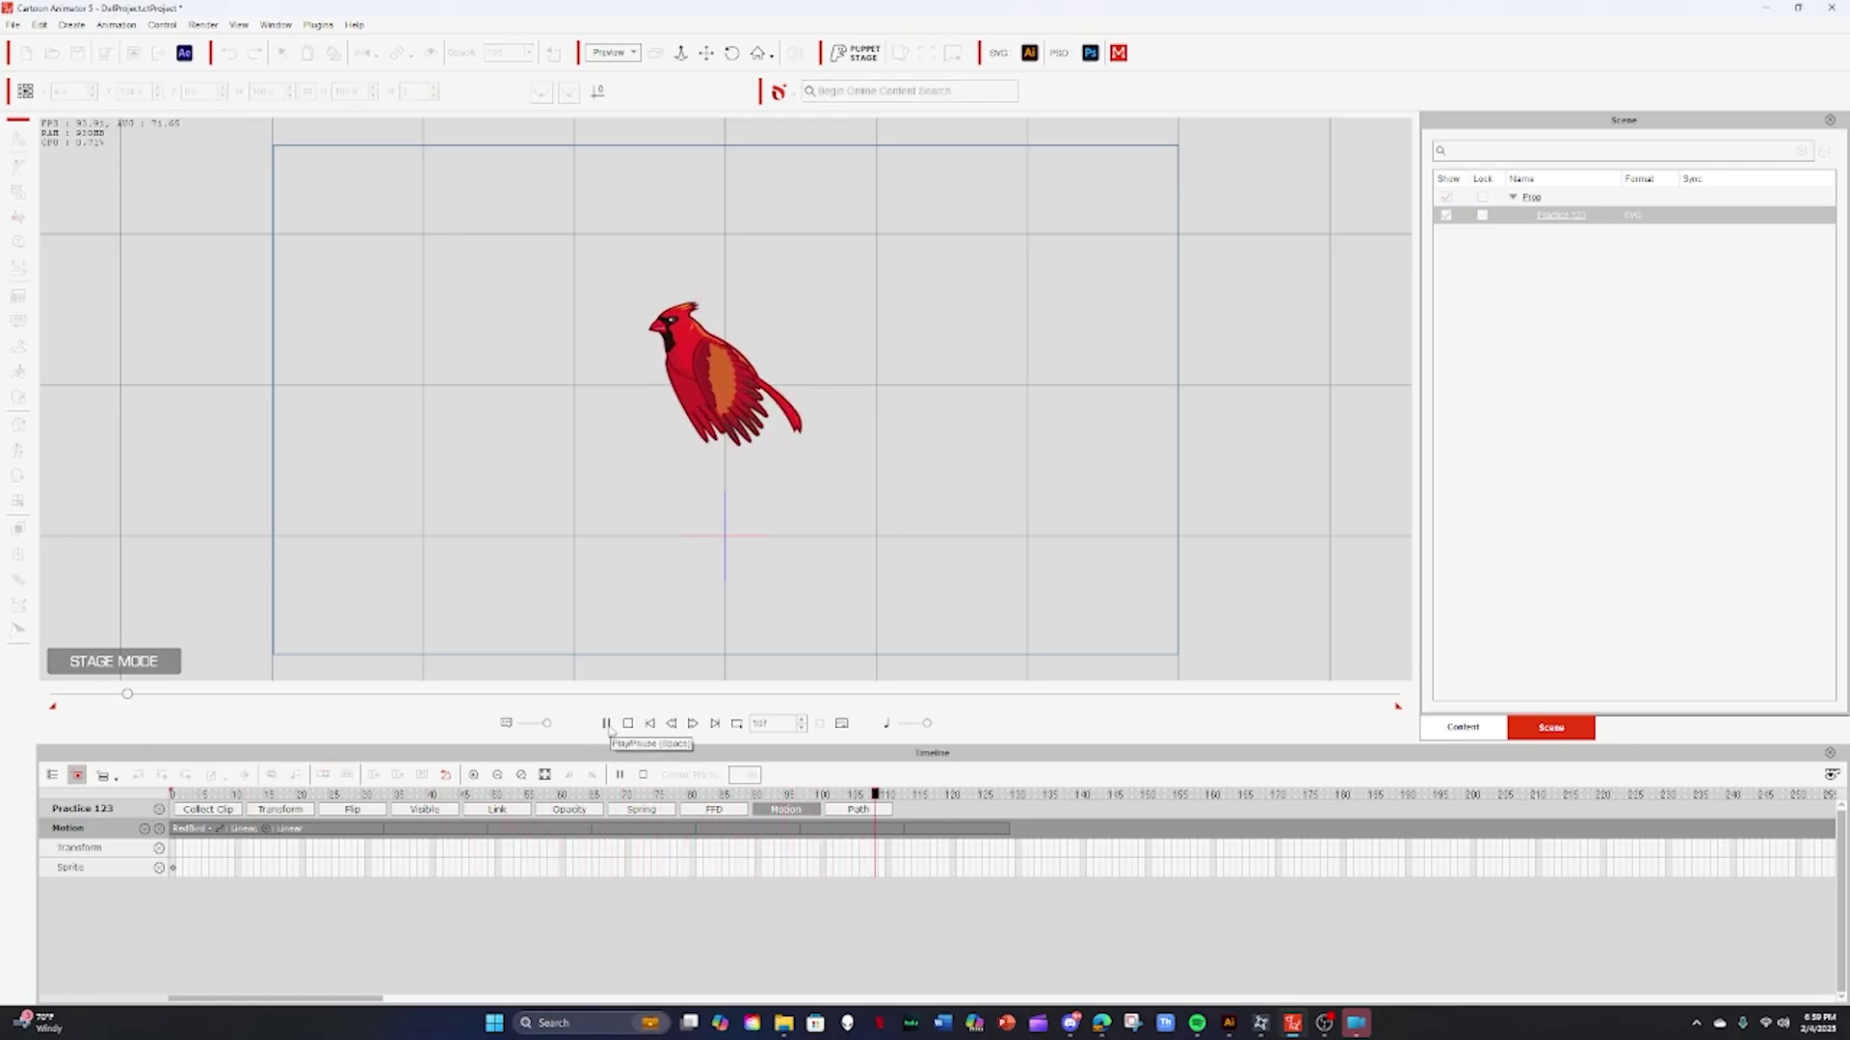
click(606, 724)
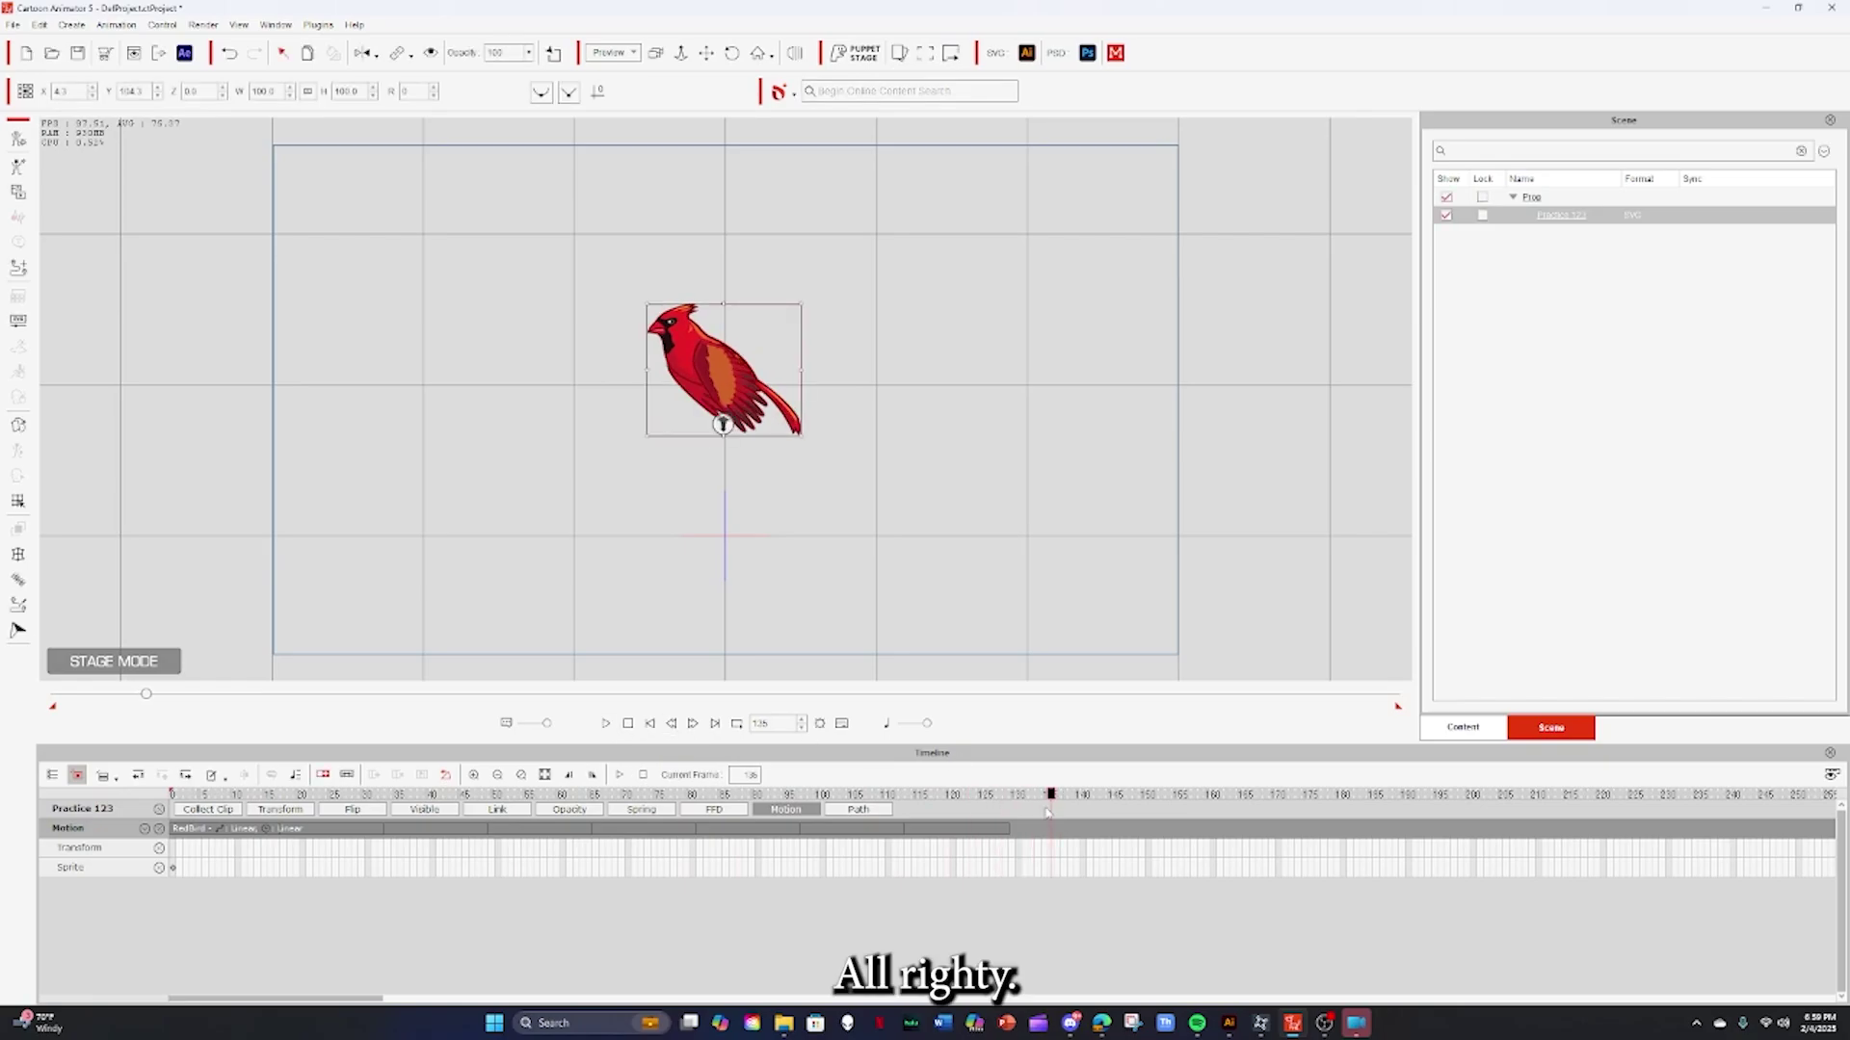
drag(1051, 796, 113, 764)
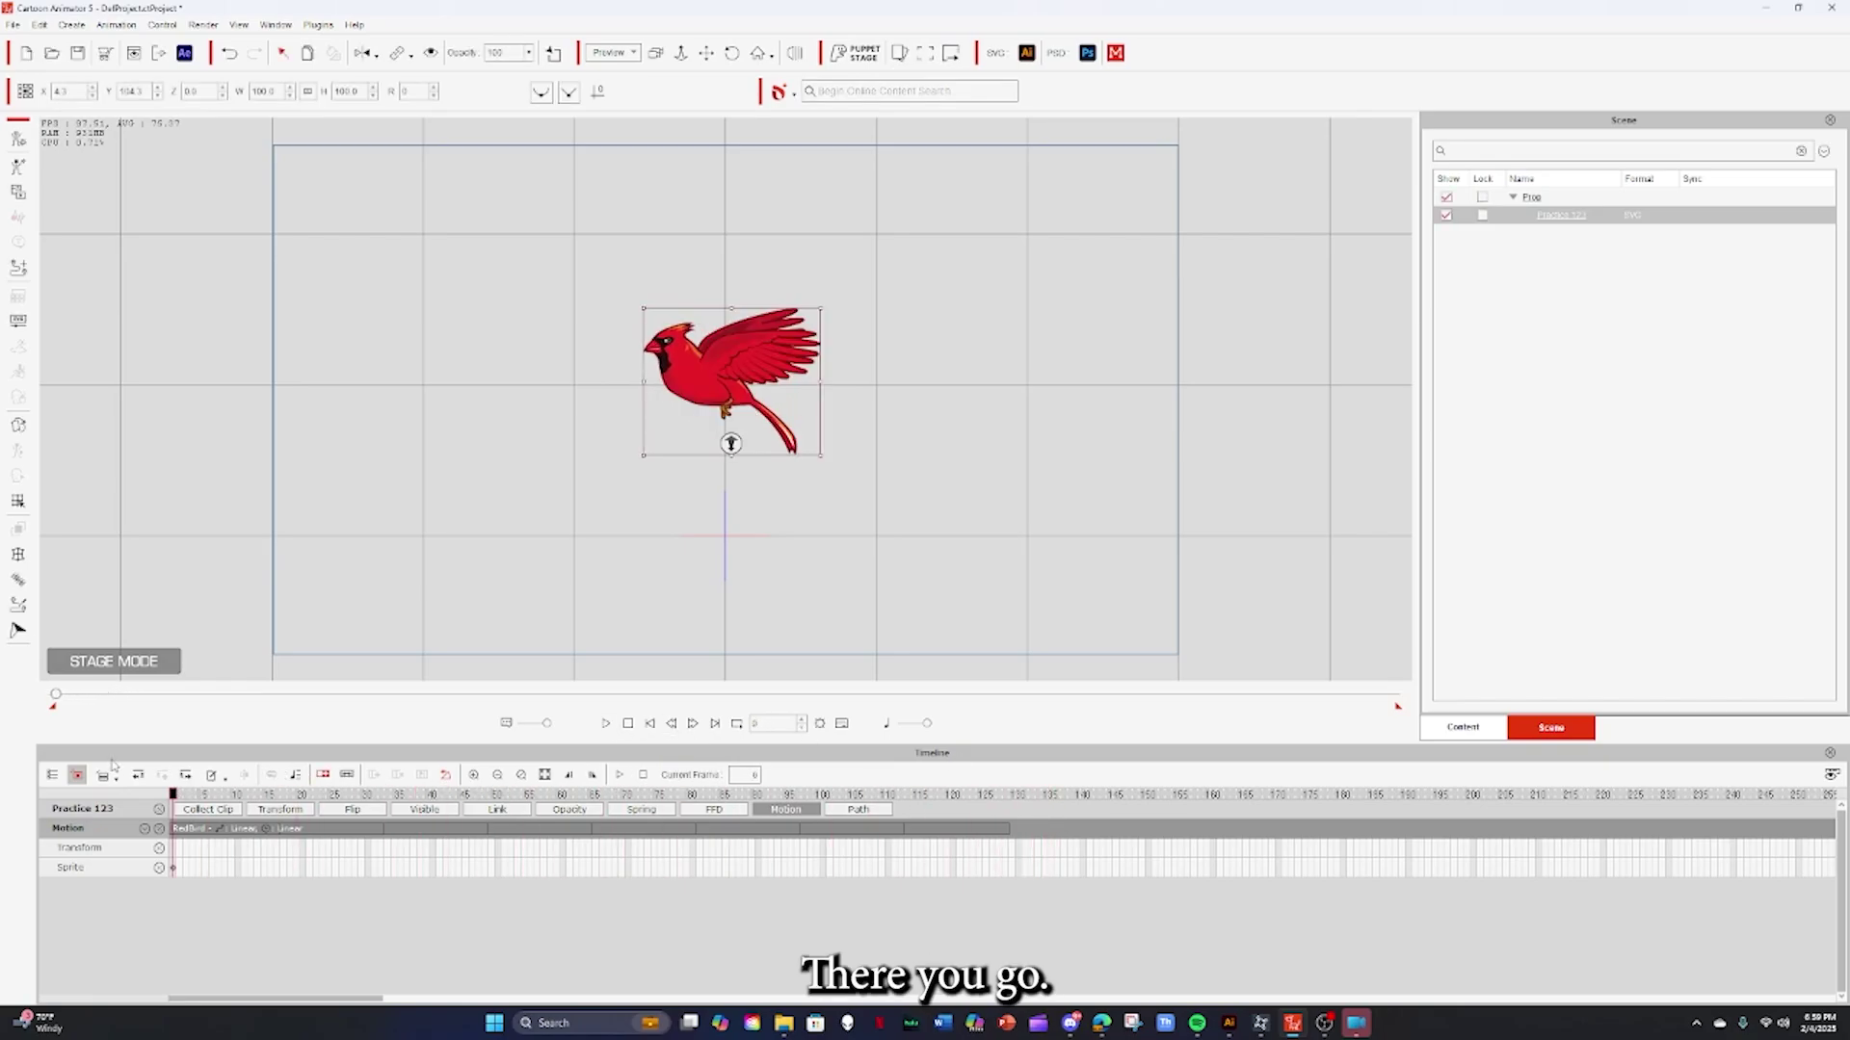
Rotate the bird 2 degrees at frame 0 and place it just outside the stage frame's right edge, near its lower half
drag(706, 362, 891, 346)
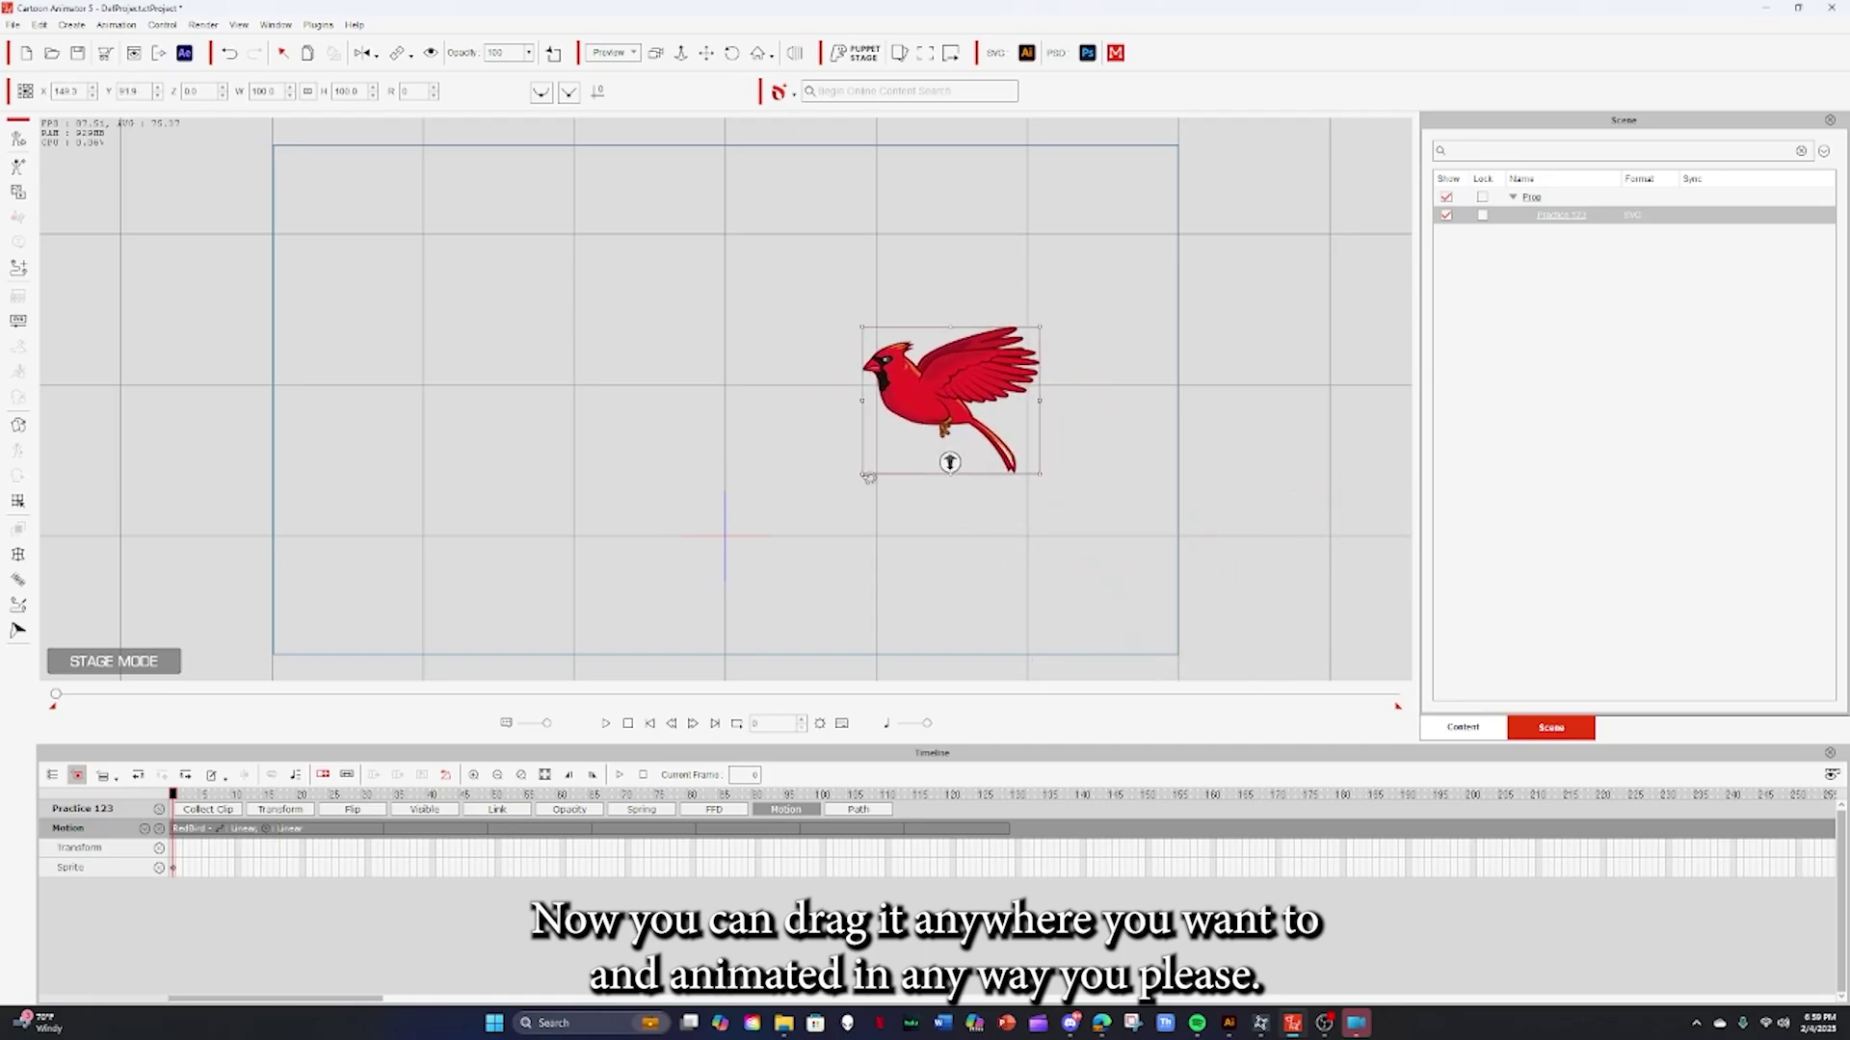
mouse_move(856, 483)
mouse_down()
mouse_move(848, 446)
mouse_move(862, 472)
mouse_up()
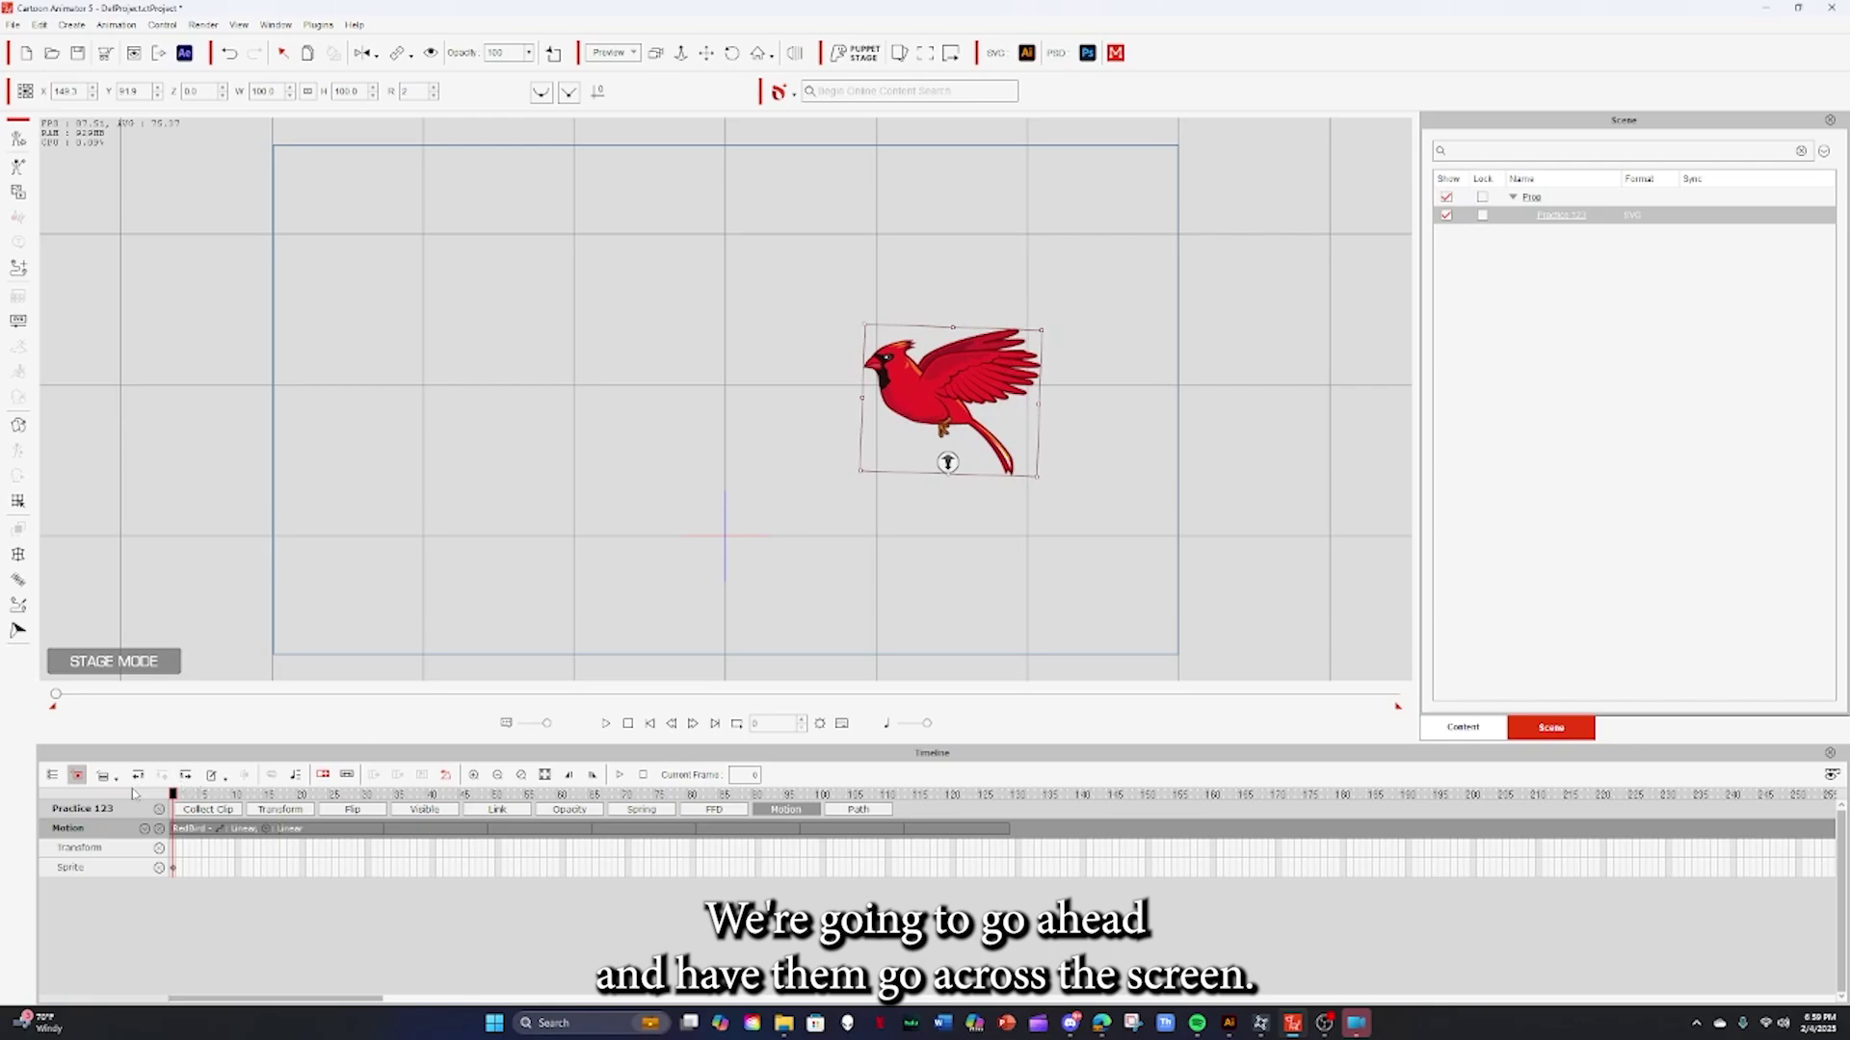
click(193, 795)
key(space)
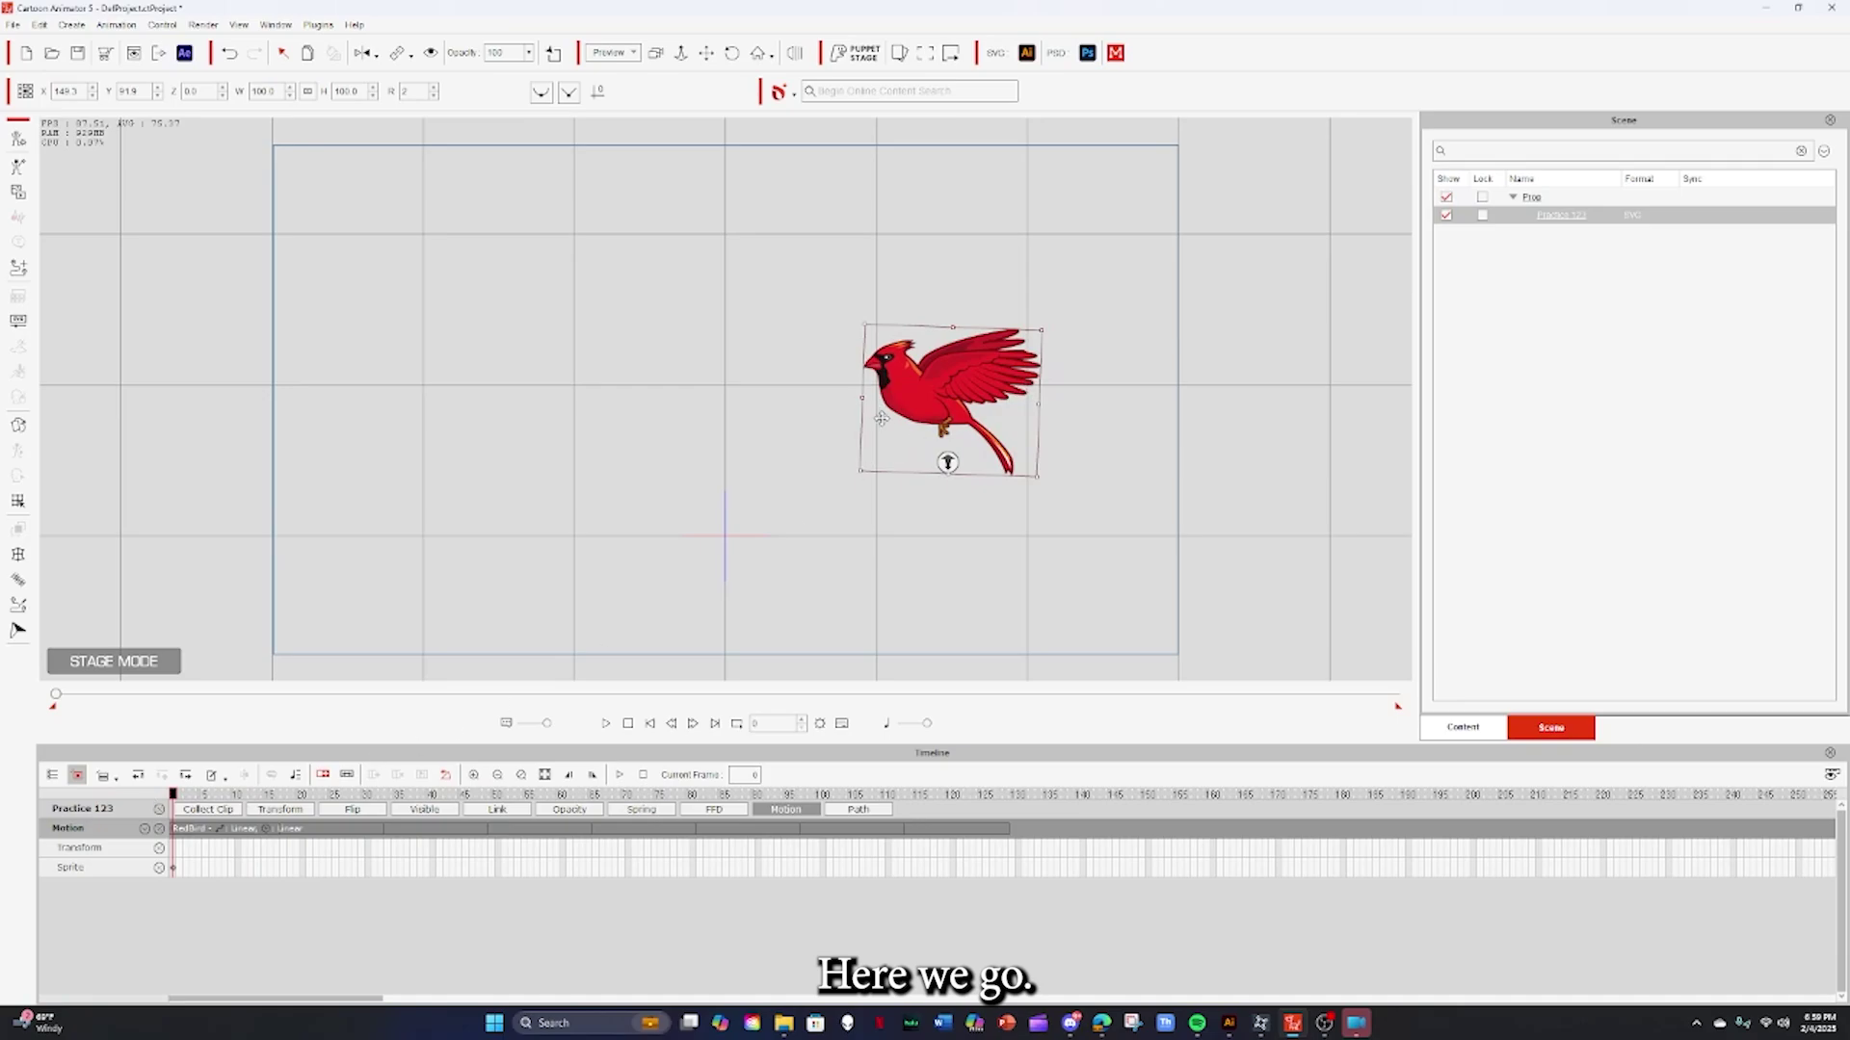
drag(915, 412, 1253, 516)
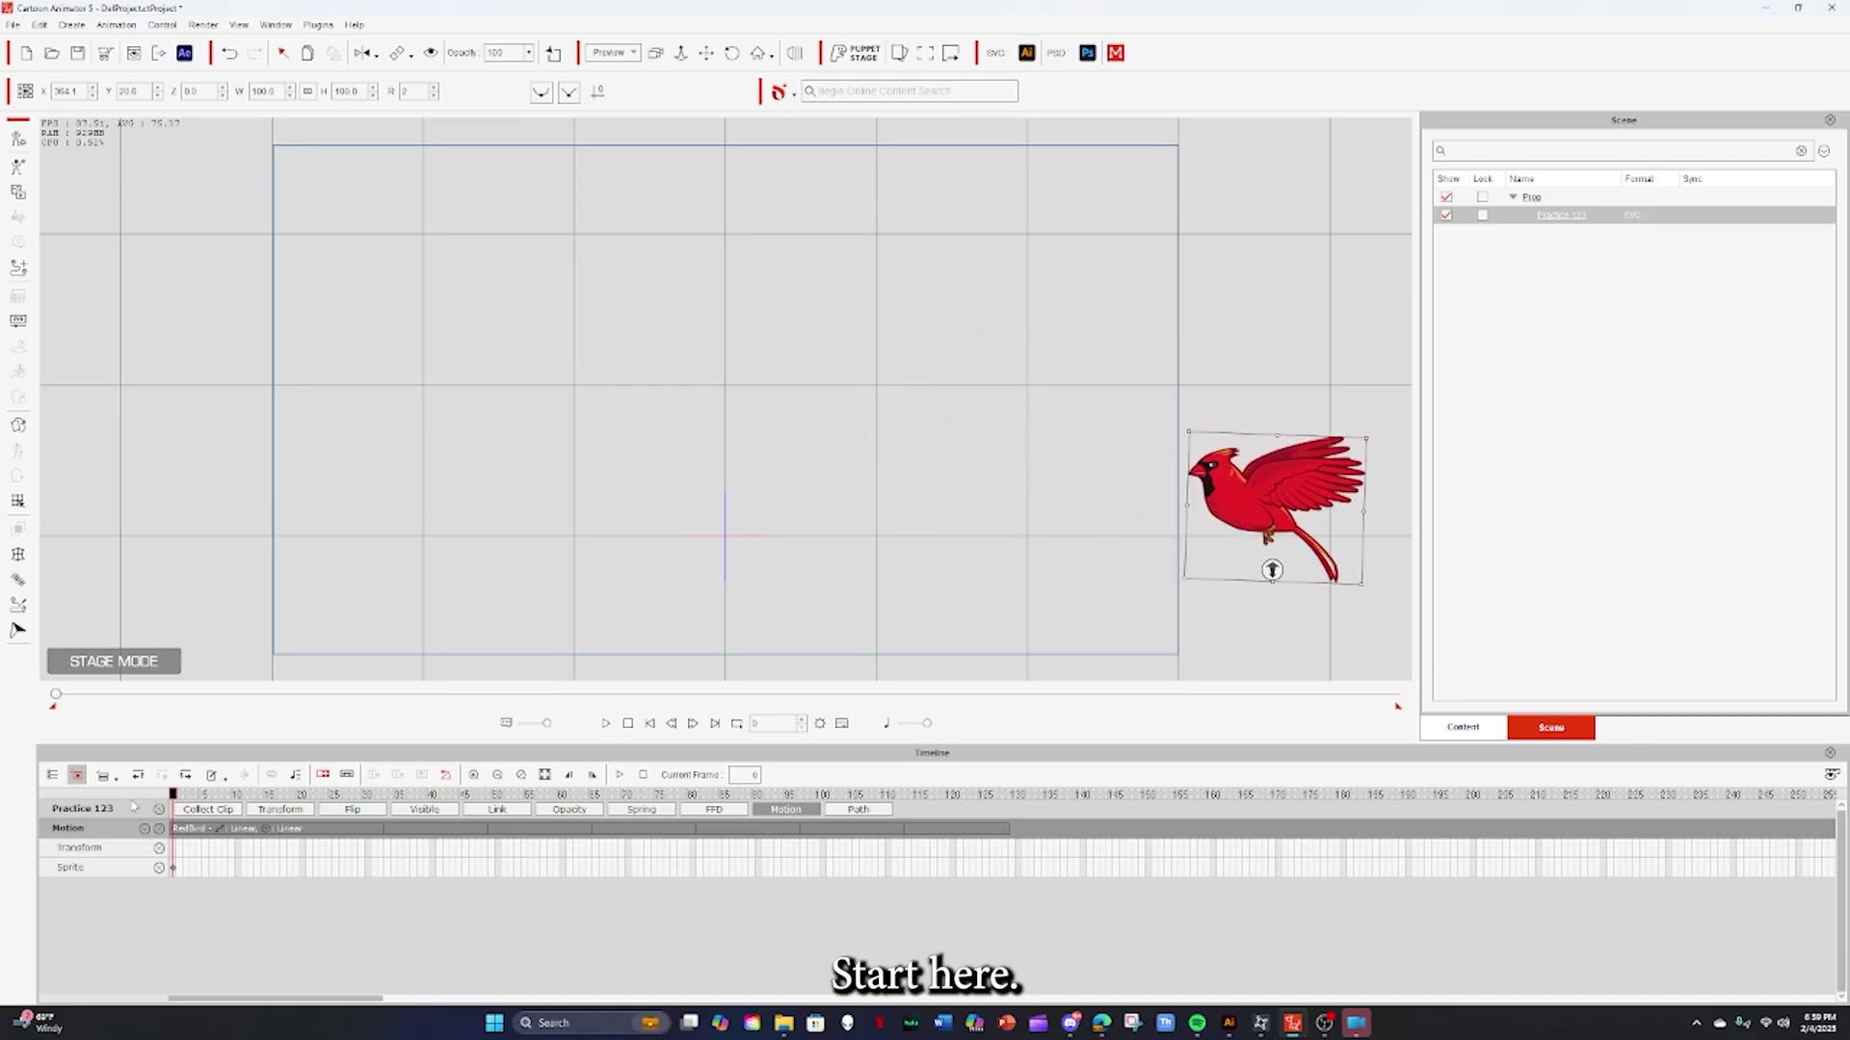
At frame 128, move the bird across the stage to beyond the frame's upper-left side, at about X -400
drag(175, 797, 1006, 815)
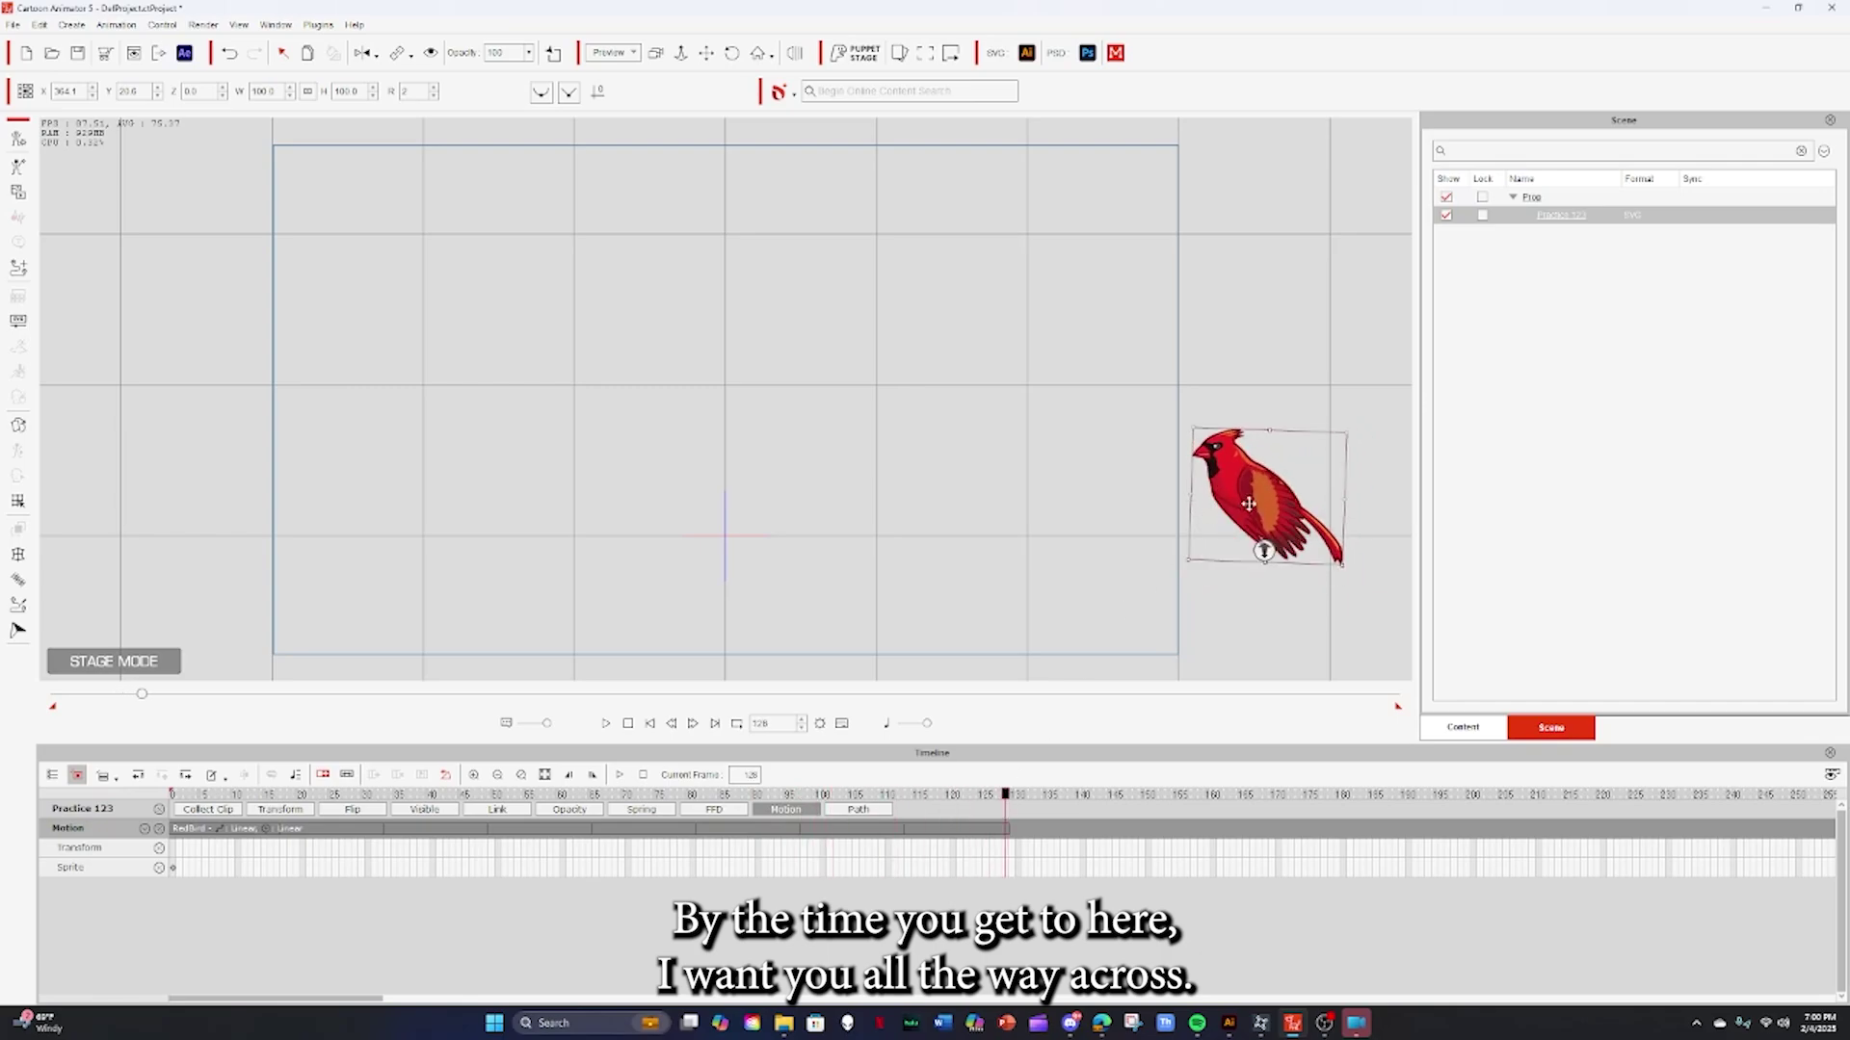
drag(1208, 514, 56, 293)
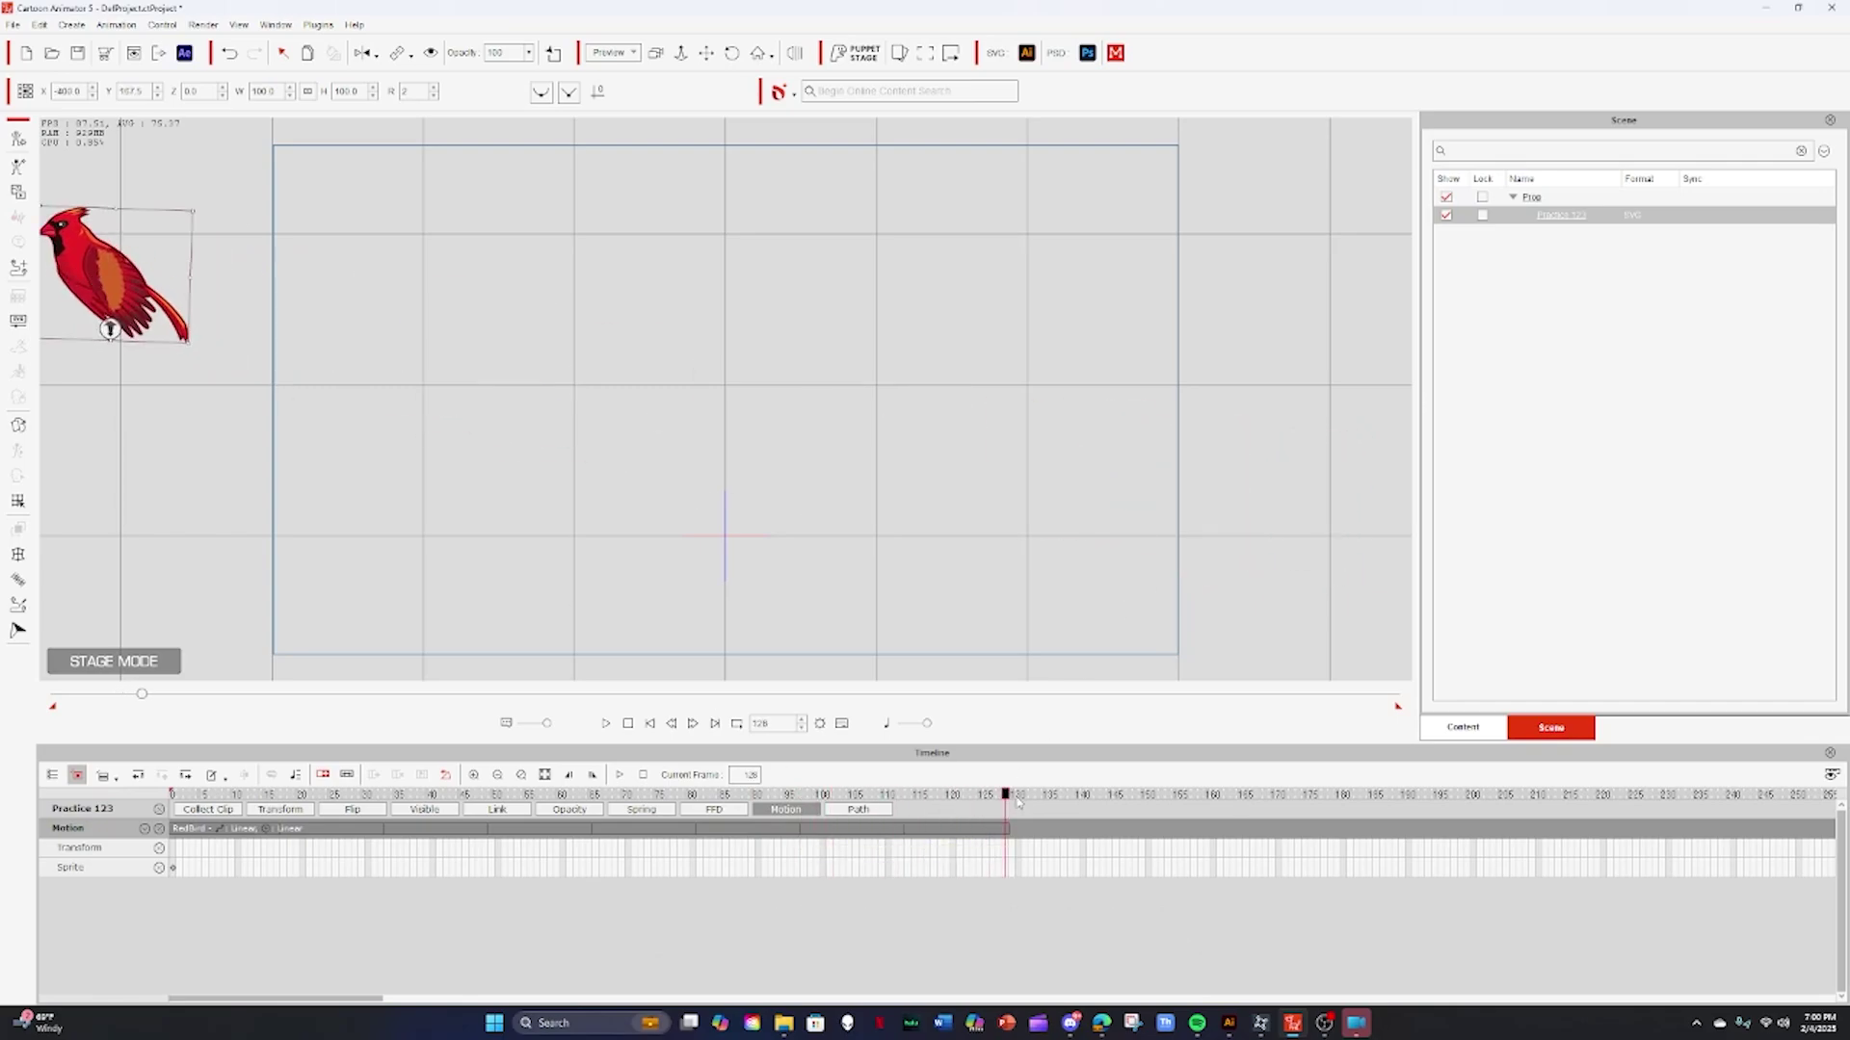
Play the bird's flight across the stage from frame 0, and stop the playback
drag(1017, 802, 152, 792)
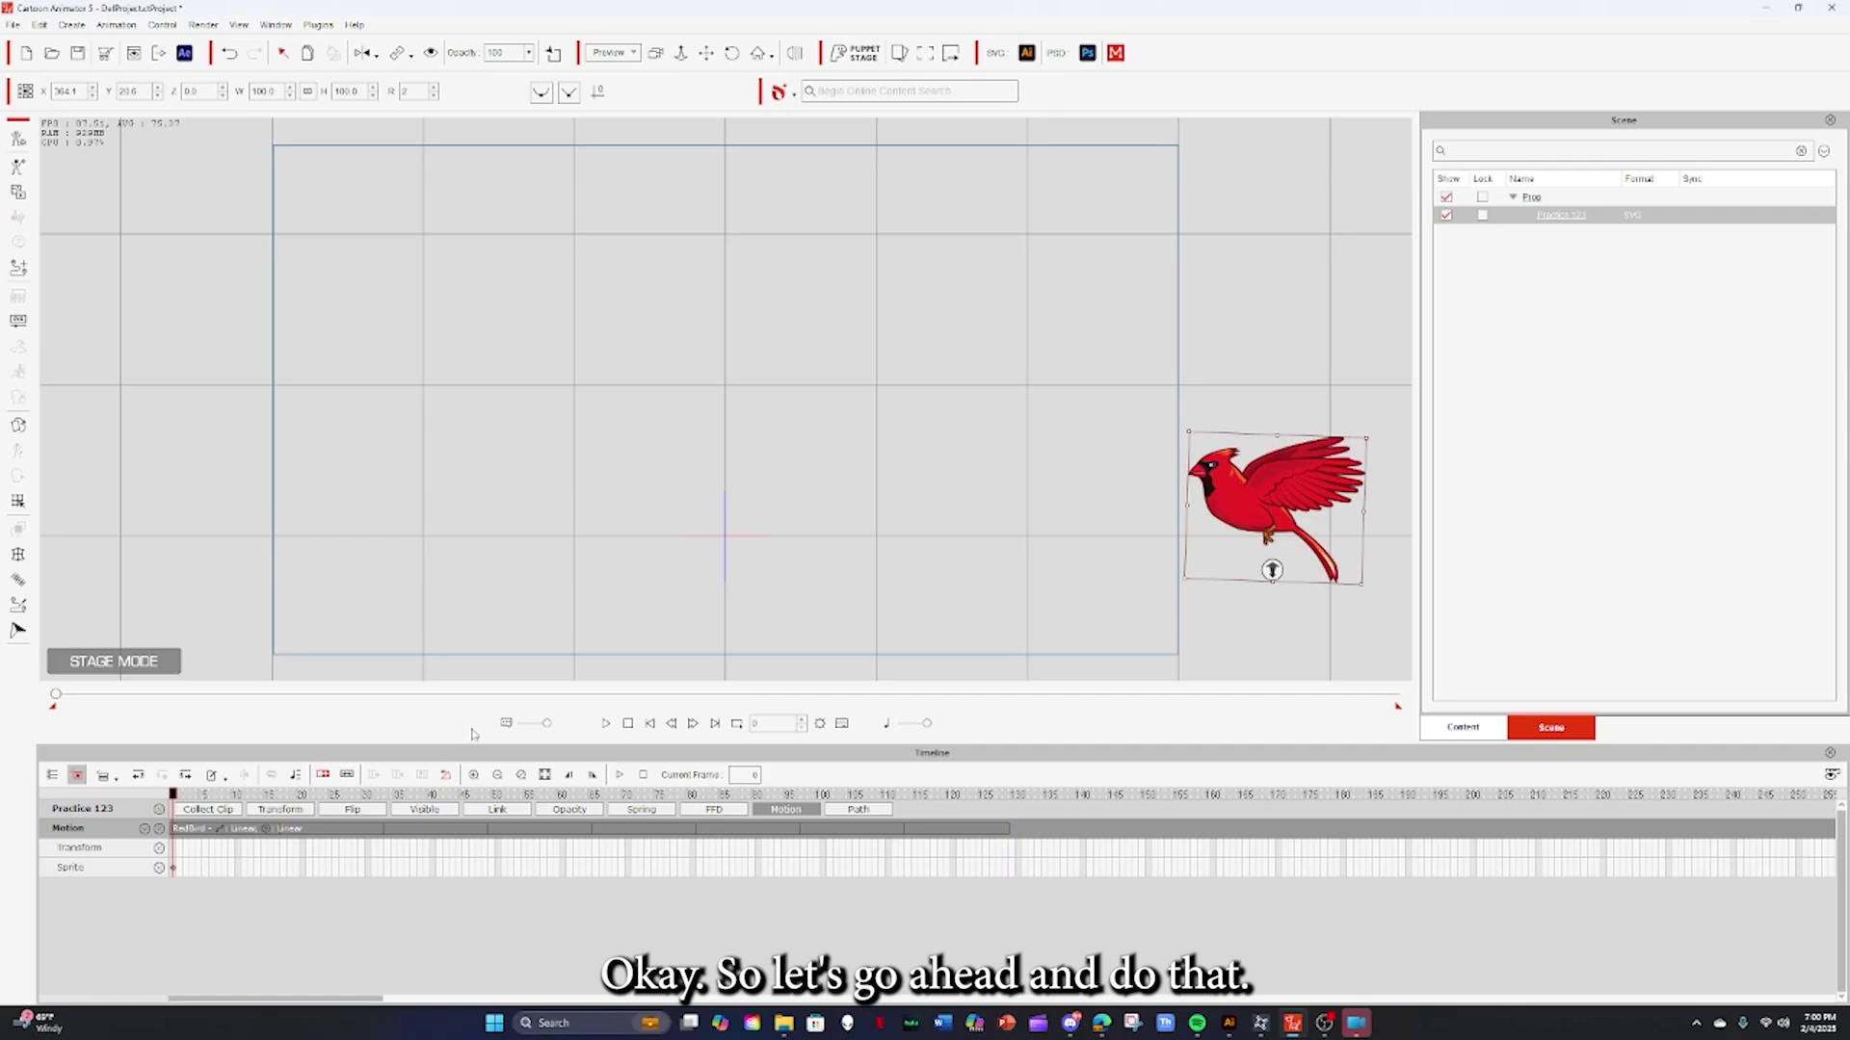
click(606, 723)
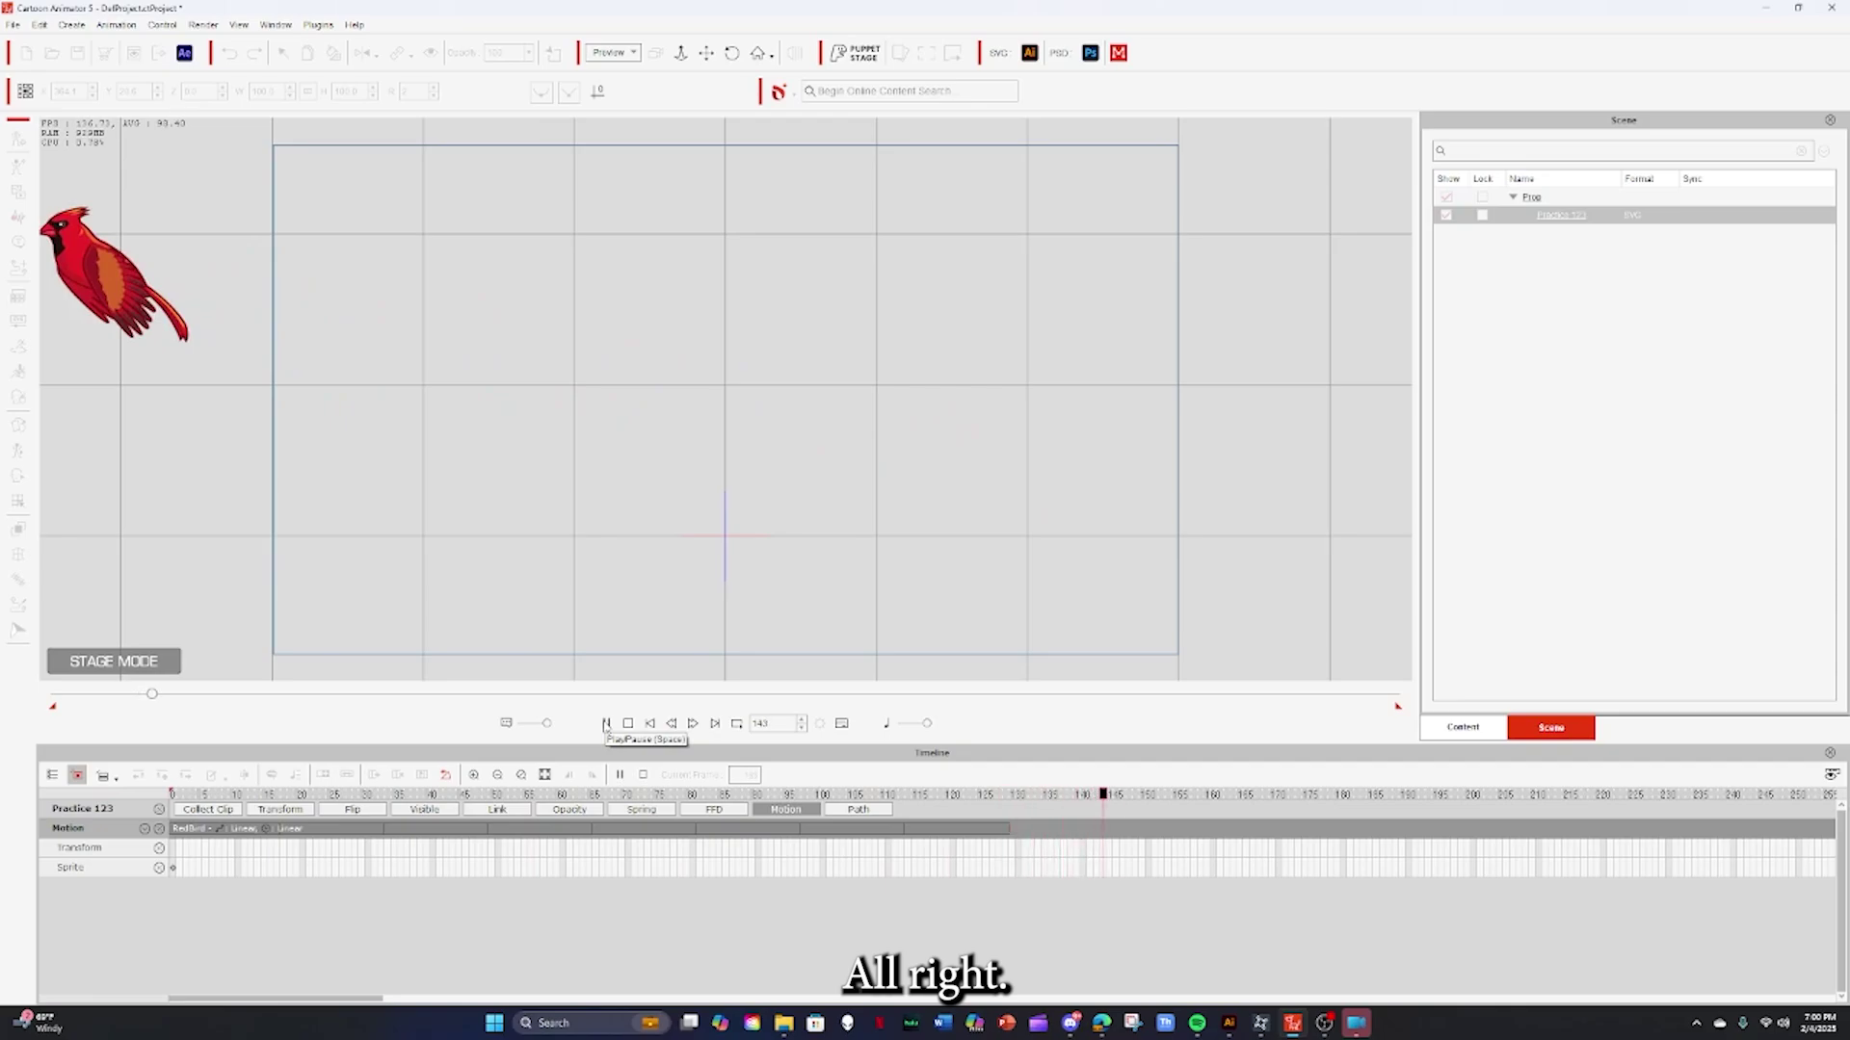
click(627, 724)
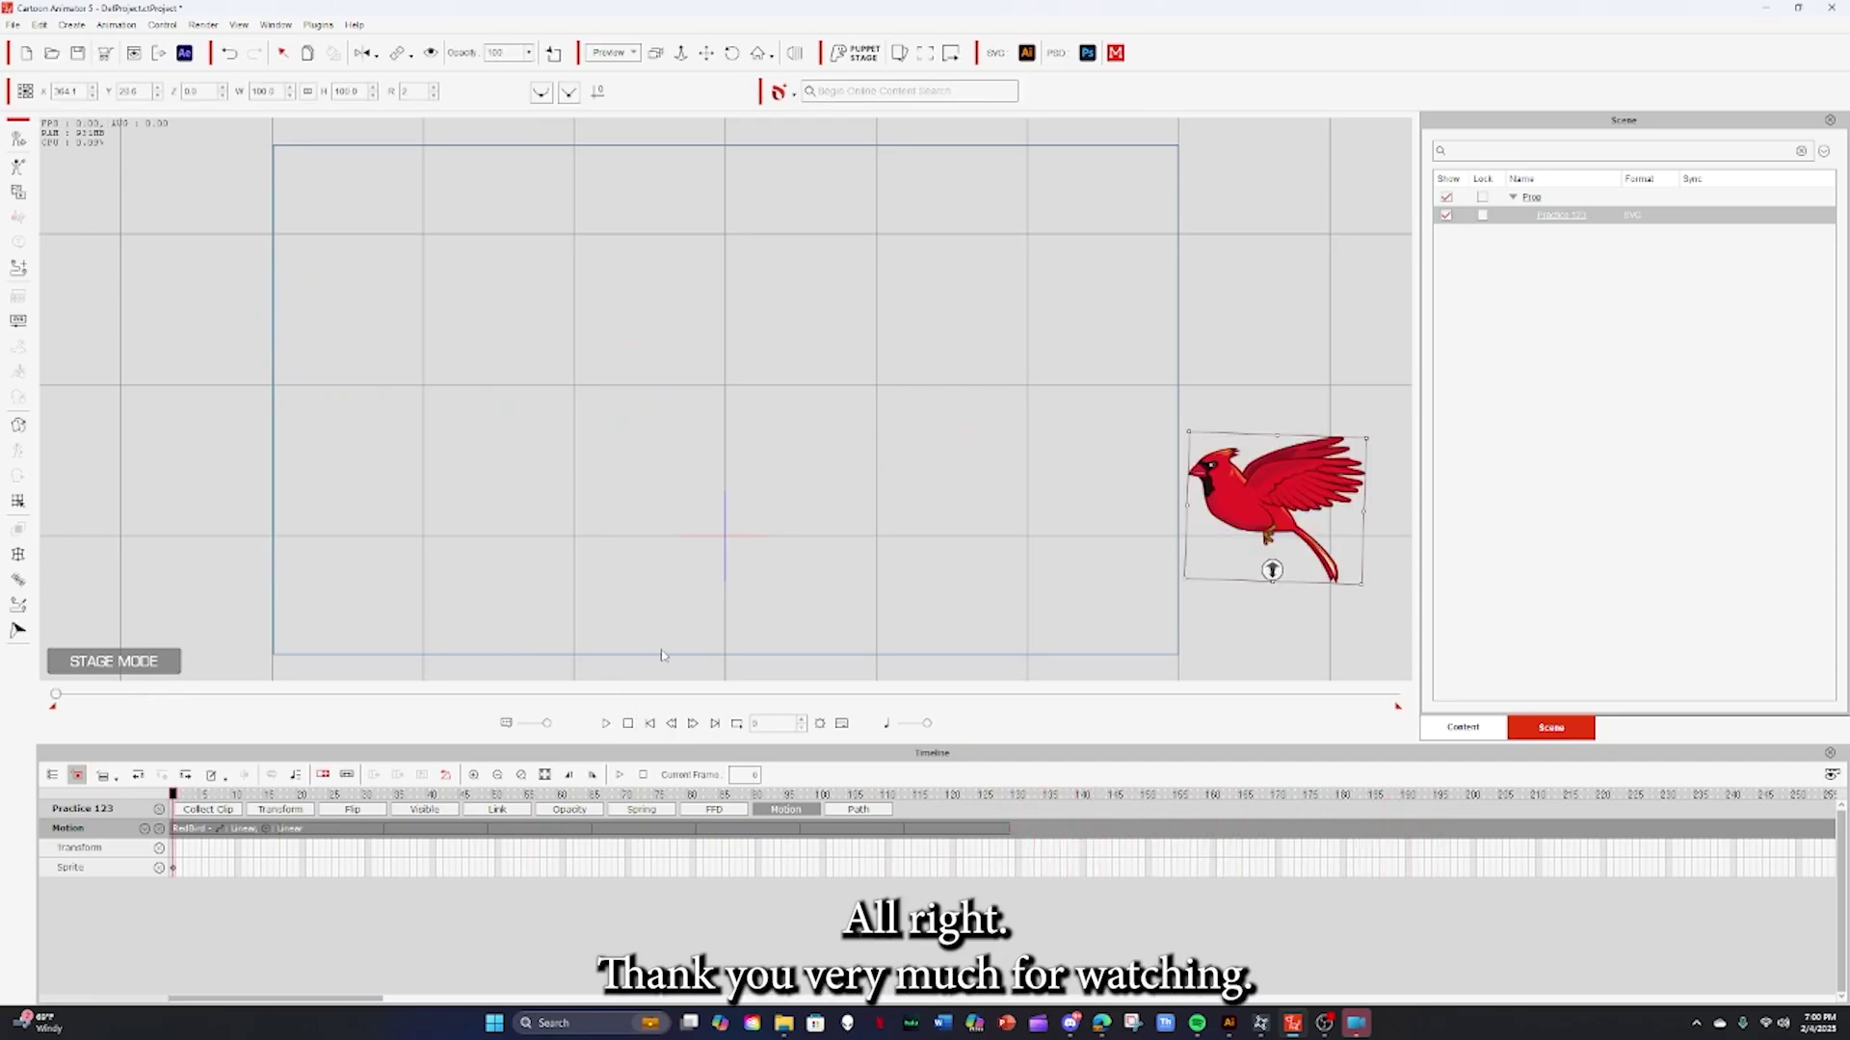
Move the bird to the middle of the stage at frame 0 and scale it down to about 90 percent
drag(1262, 485, 732, 413)
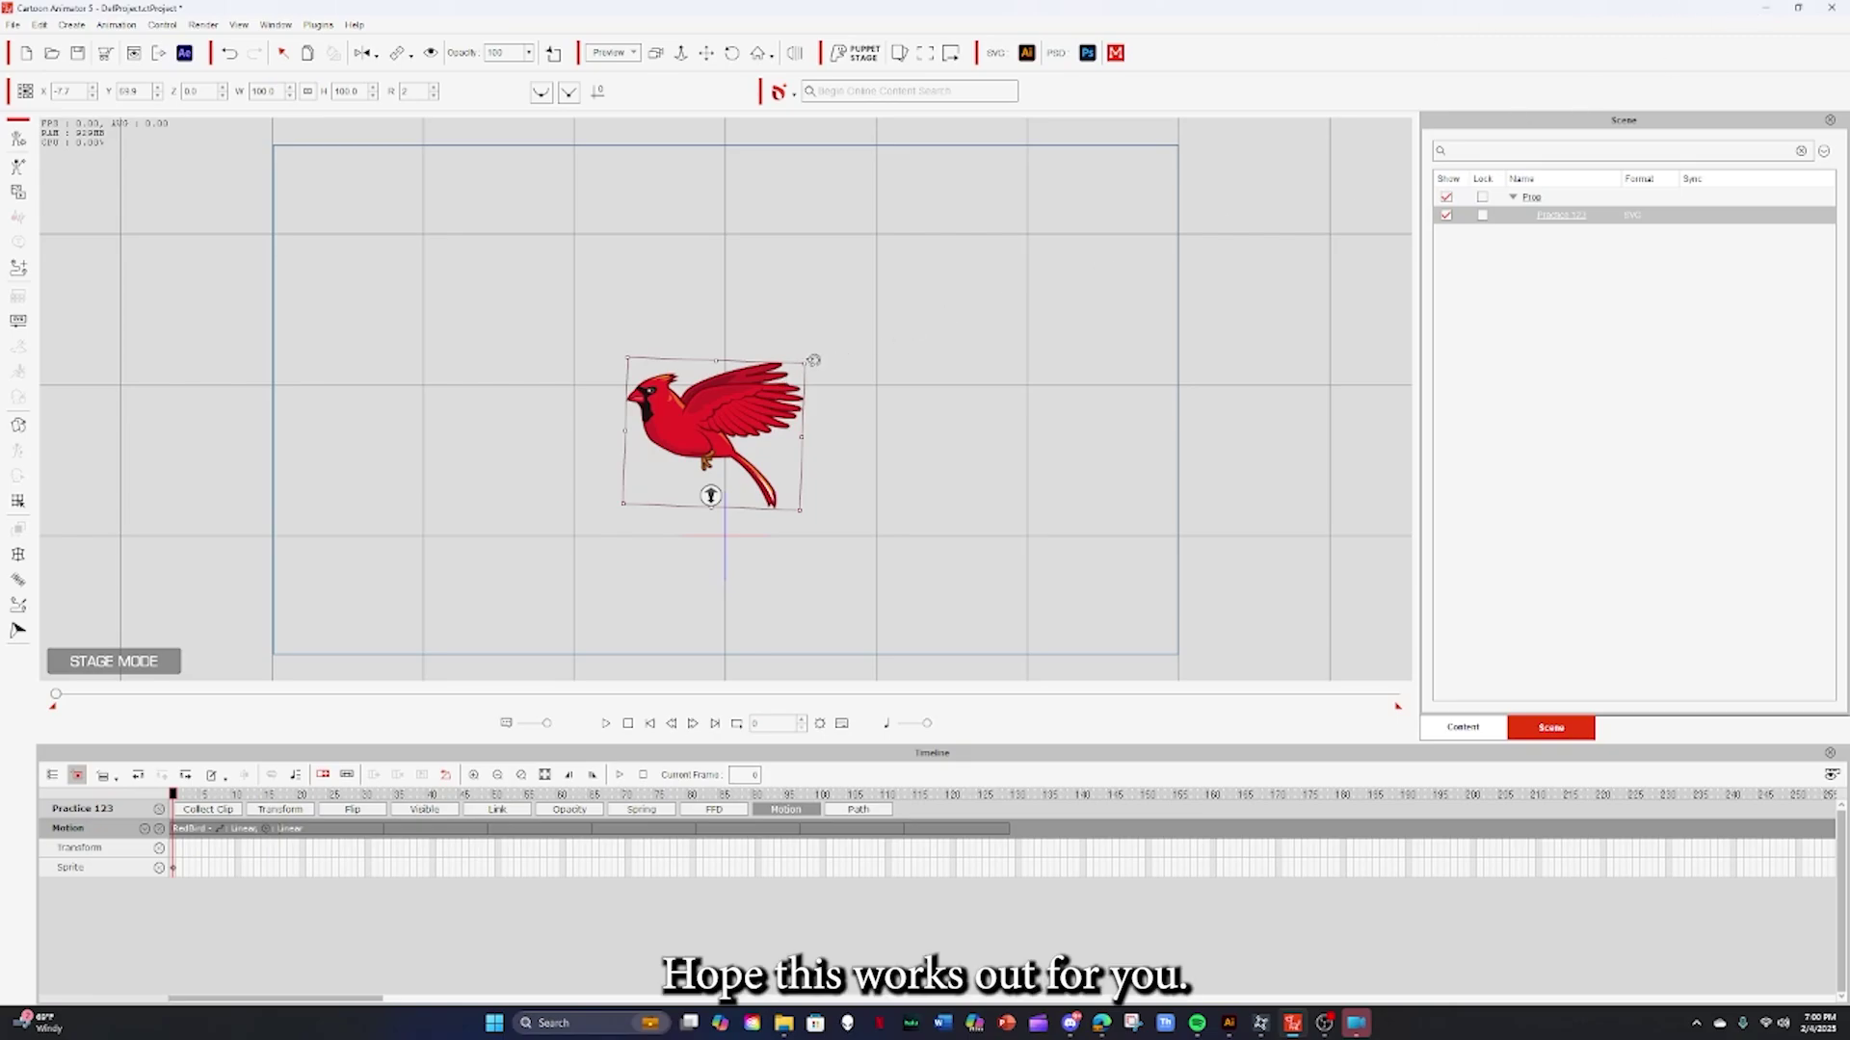
drag(805, 362, 796, 412)
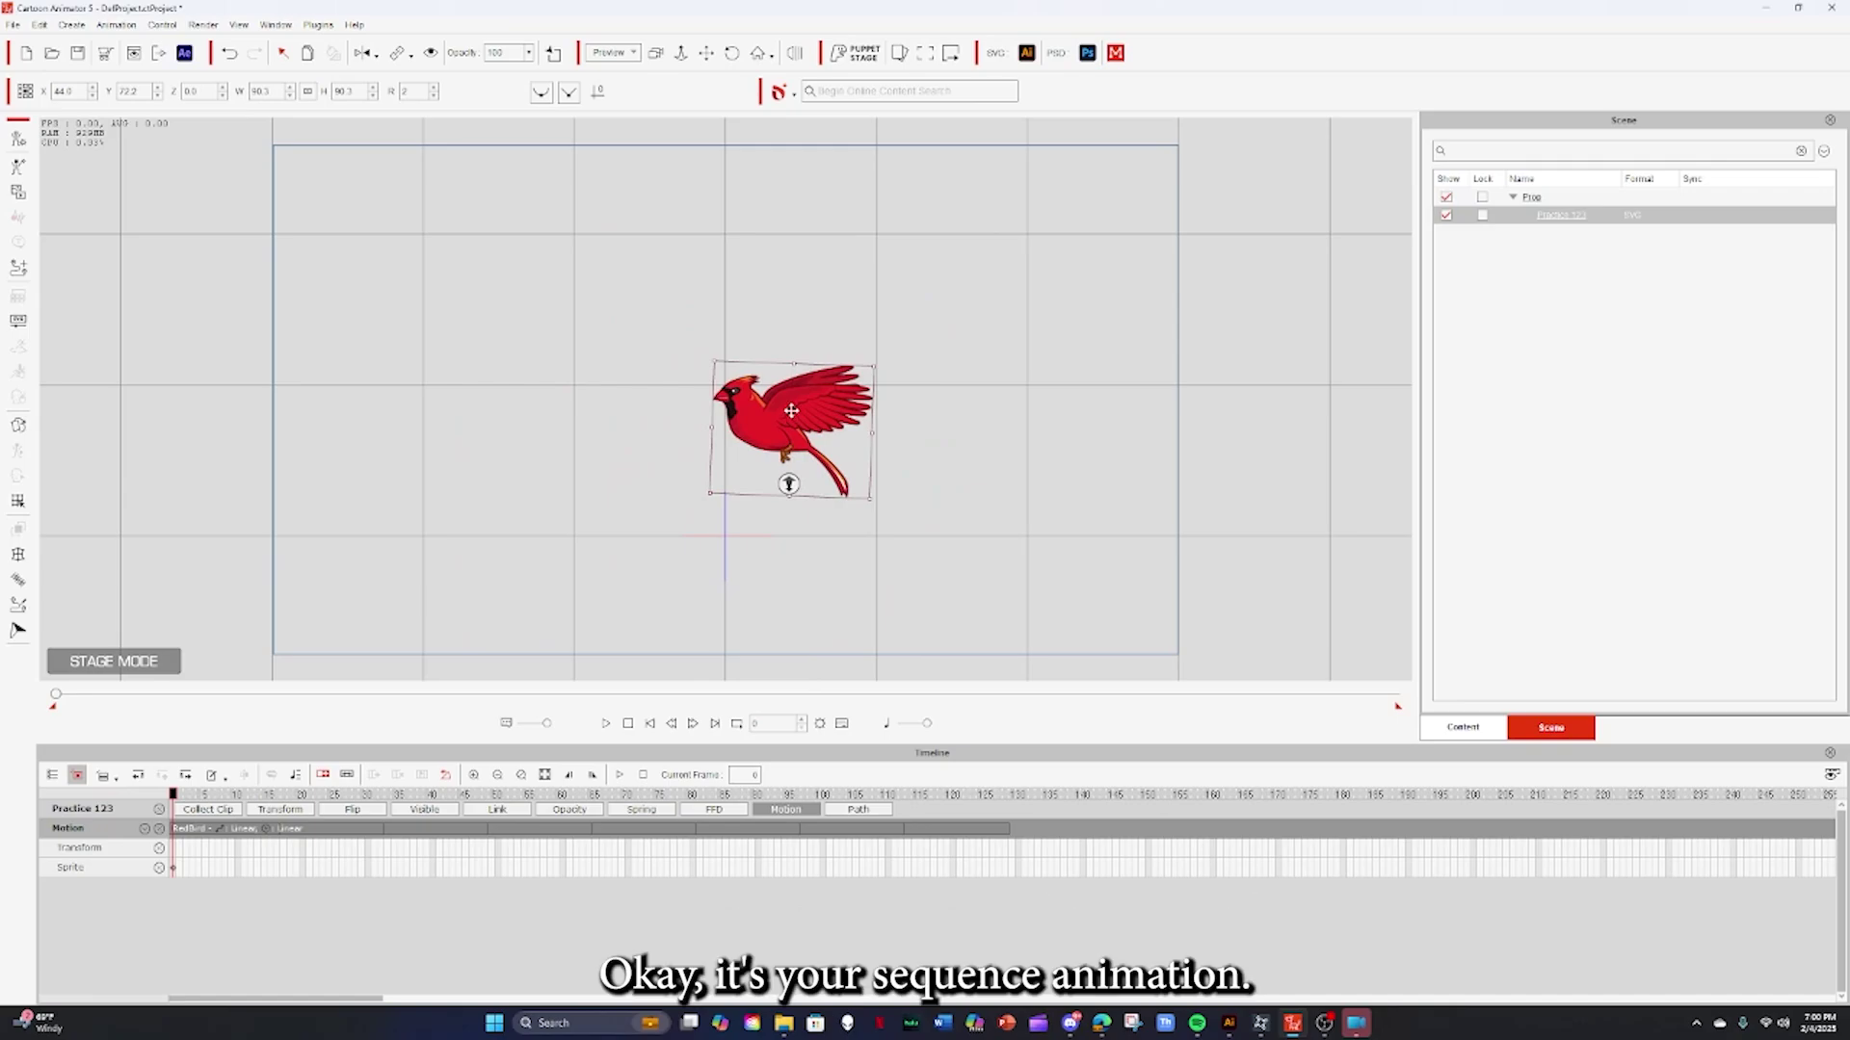
drag(793, 412, 757, 429)
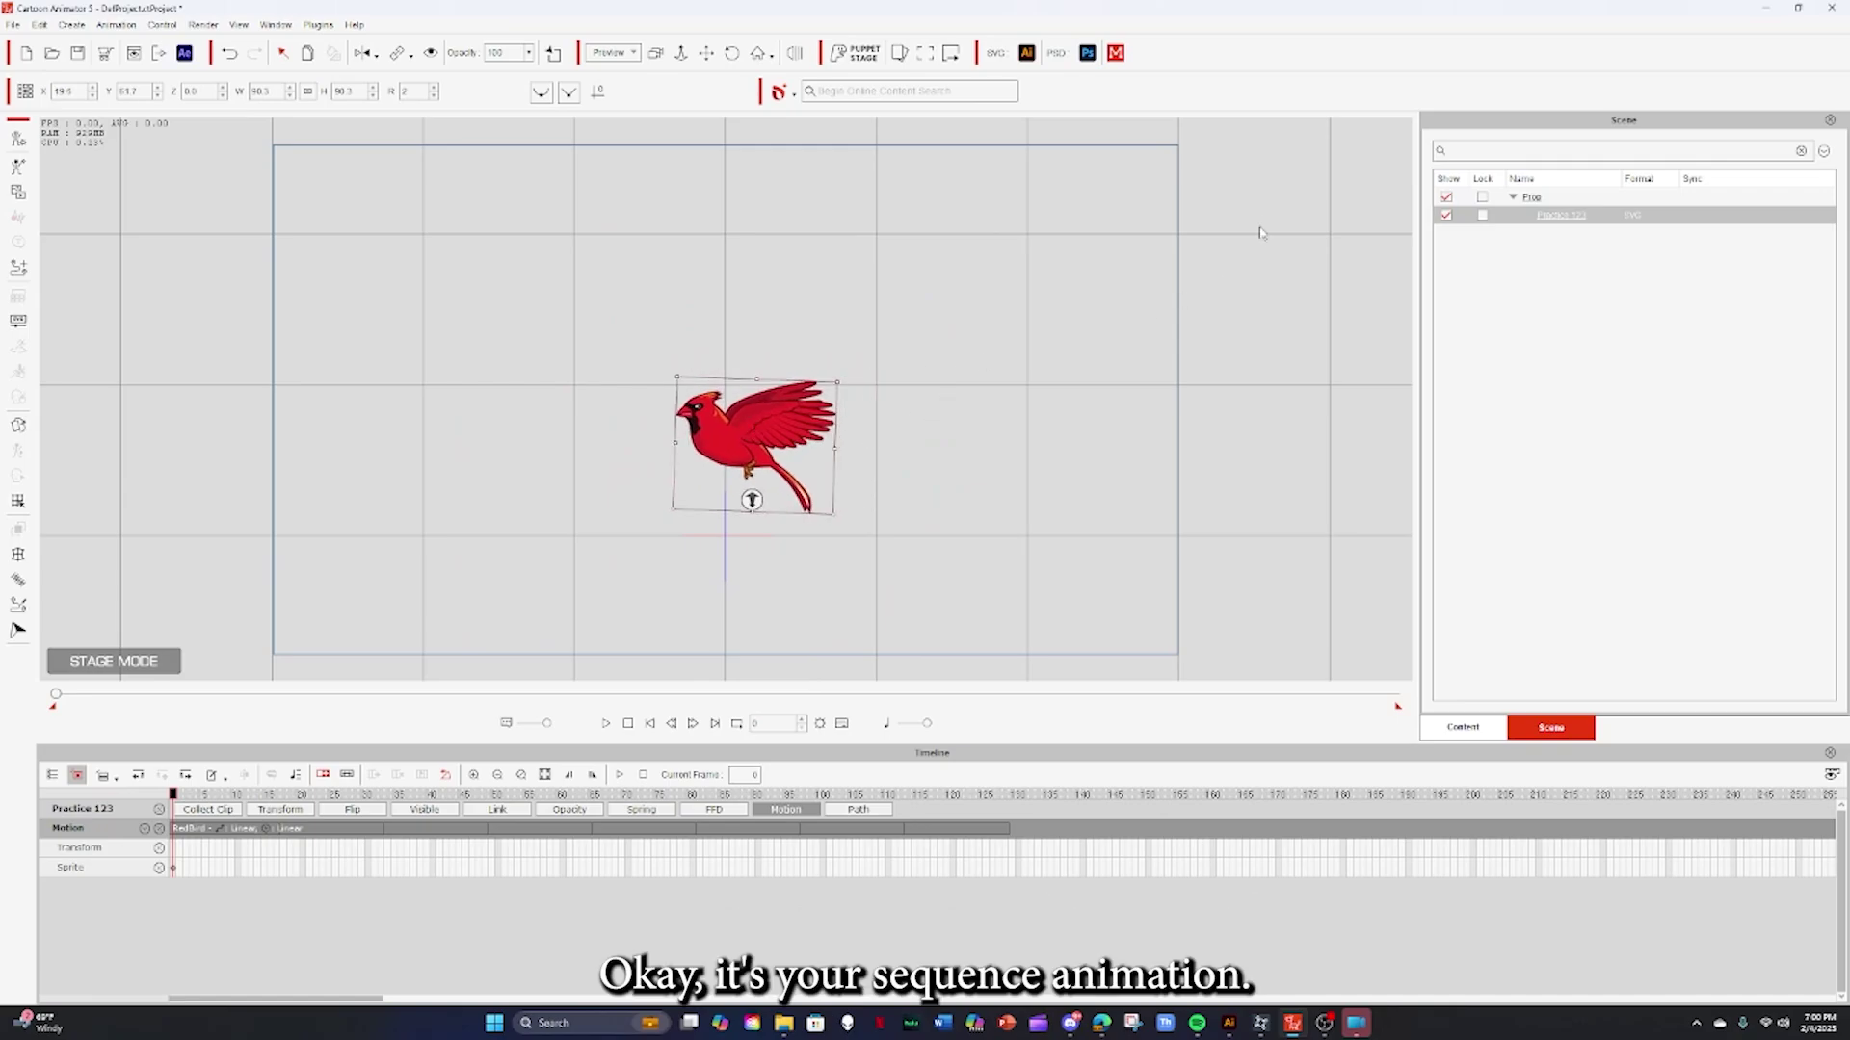